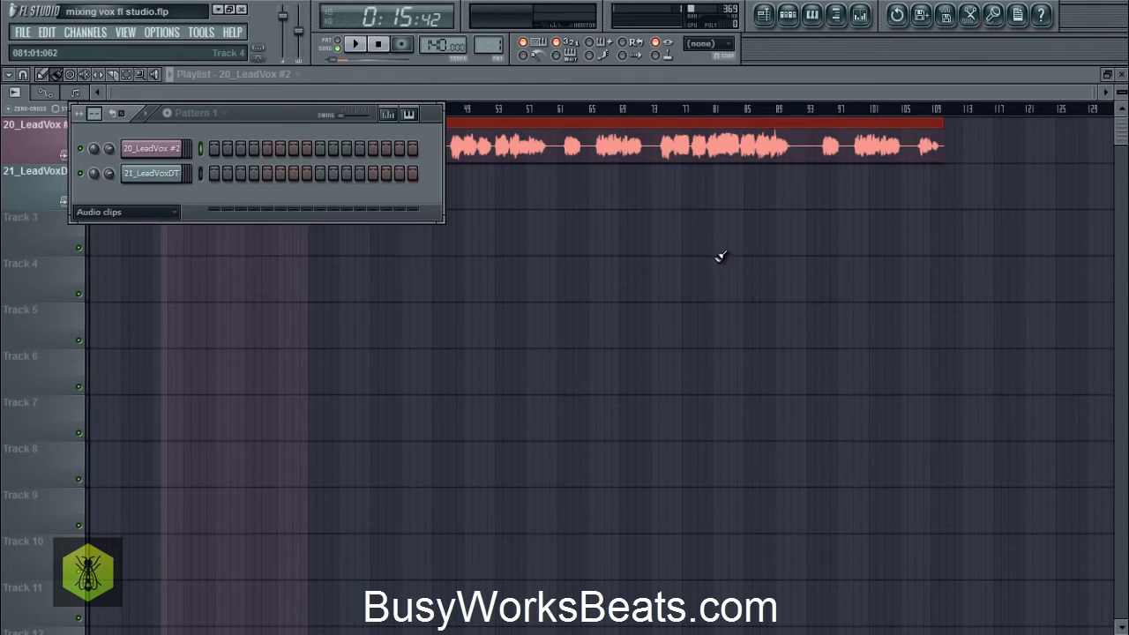
- Play back the lead vocal, bring up the mixer clear of the channel rack, and stop playback
click(360, 44)
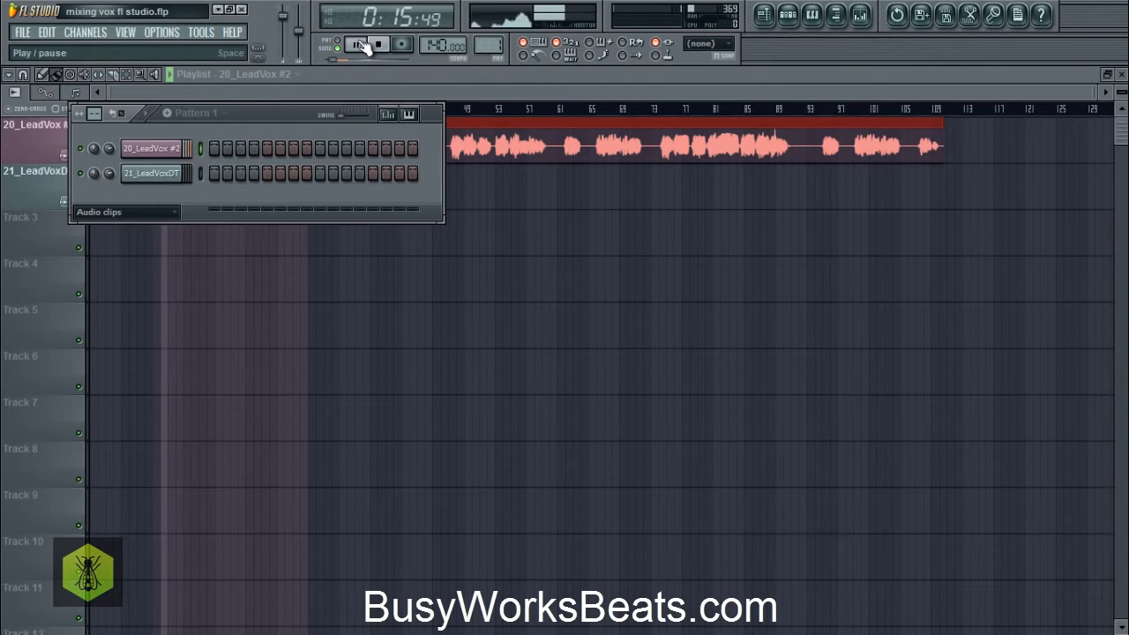
click(864, 21)
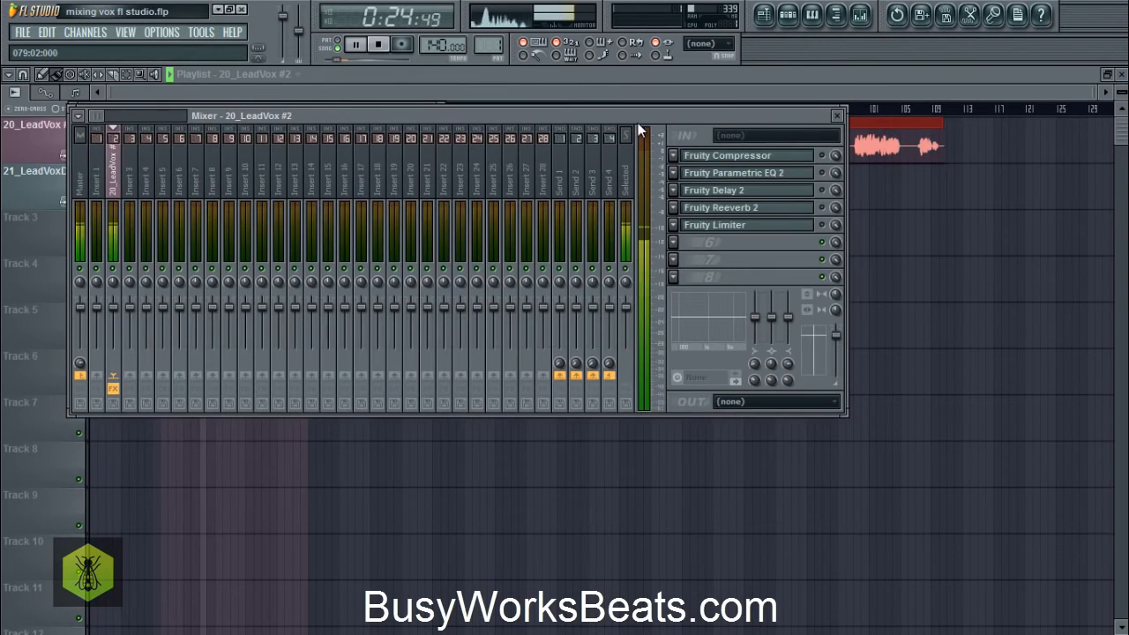
drag(637, 122, 736, 205)
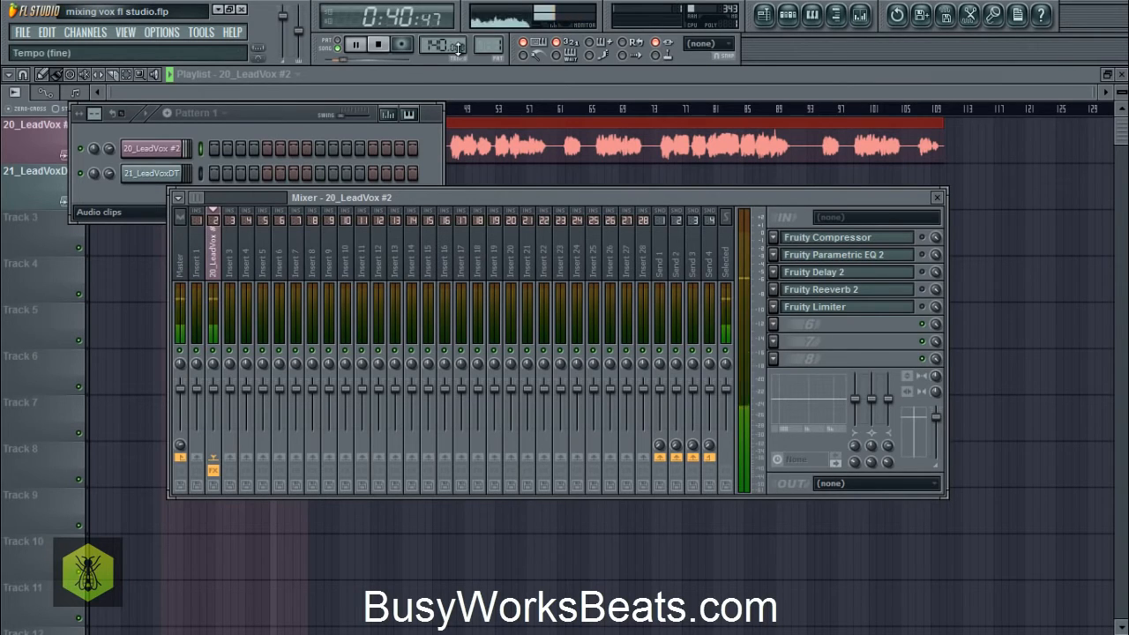
click(377, 48)
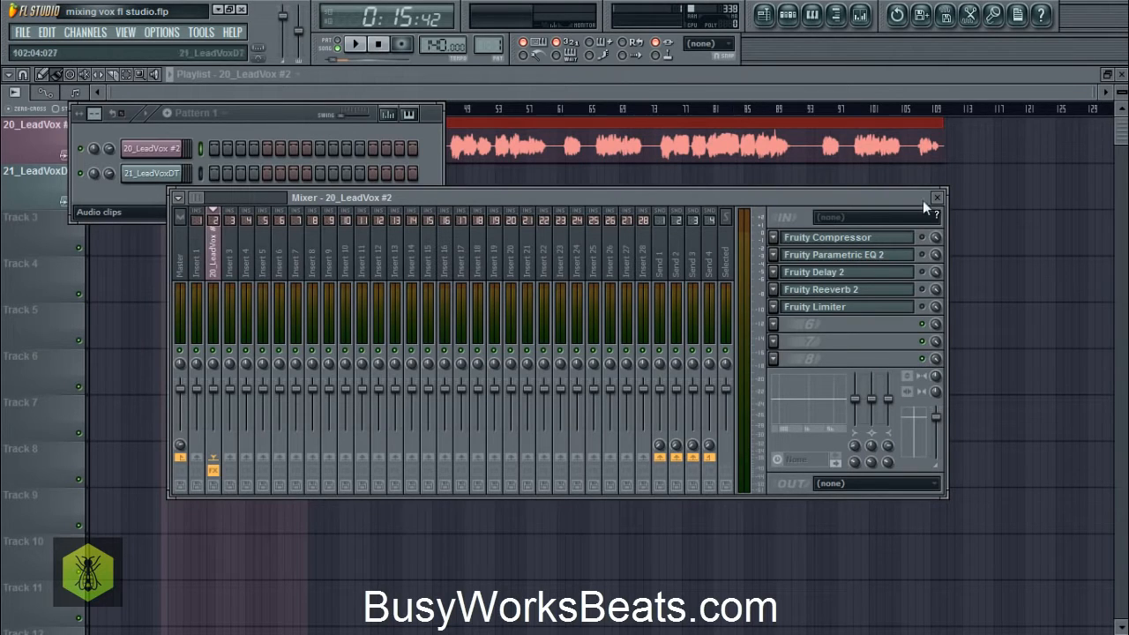
- Open Fruity Compressor on the lead vocal's mixer track and set its threshold to -19.9 dB
click(916, 240)
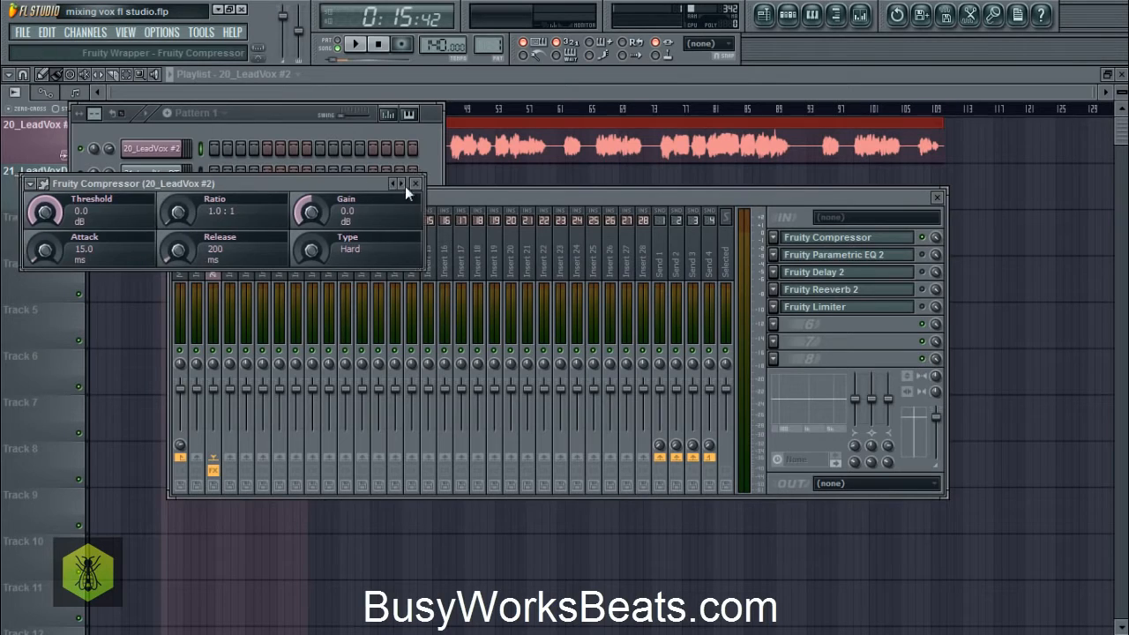
drag(354, 183, 729, 186)
drag(442, 205, 424, 219)
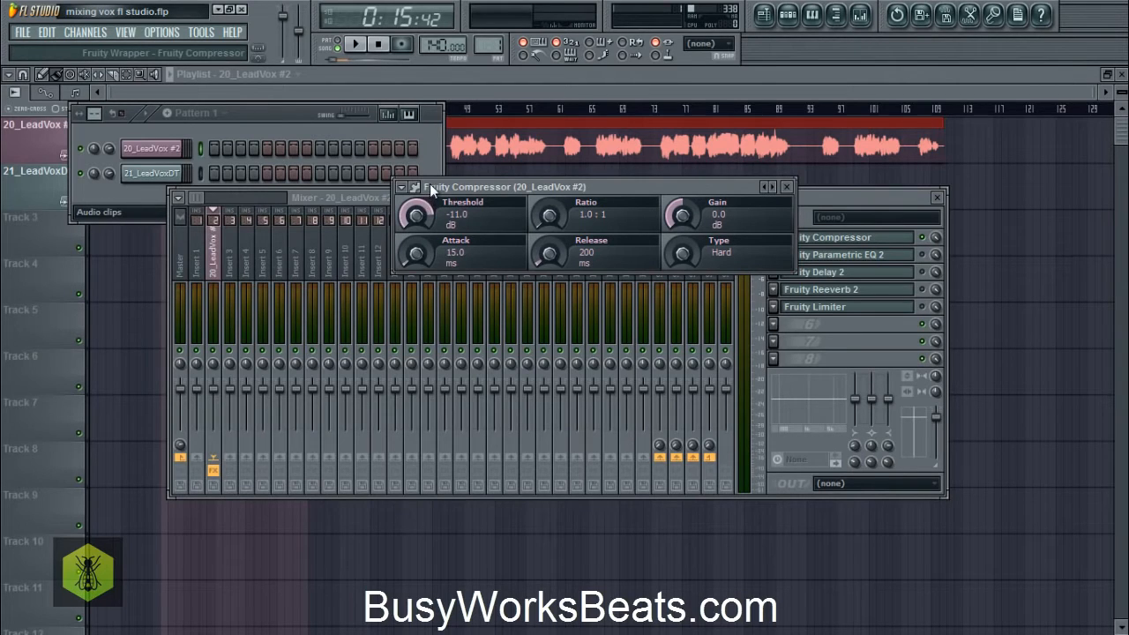
drag(423, 218, 422, 228)
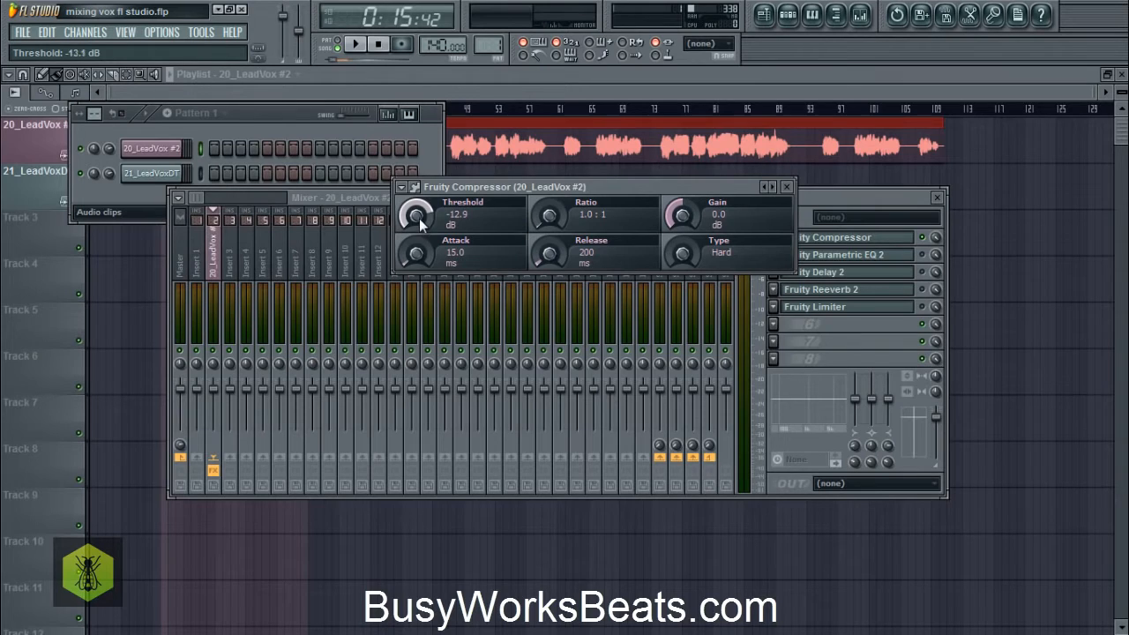
drag(419, 218, 420, 247)
- Set the compressor's ratio to 1.9:1 while auditioning the vocal, and its release to 122 ms
drag(546, 224, 546, 219)
right_click(547, 219)
click(565, 227)
click(360, 48)
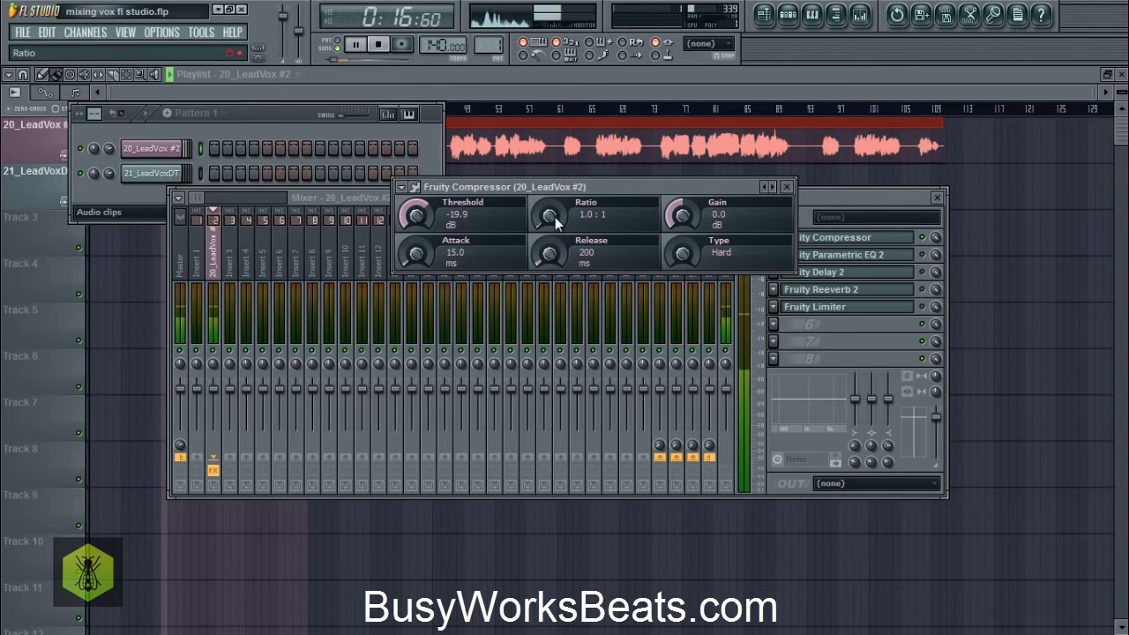
mouse_move(547, 215)
mouse_down()
mouse_move(547, 194)
mouse_move(549, 221)
mouse_up()
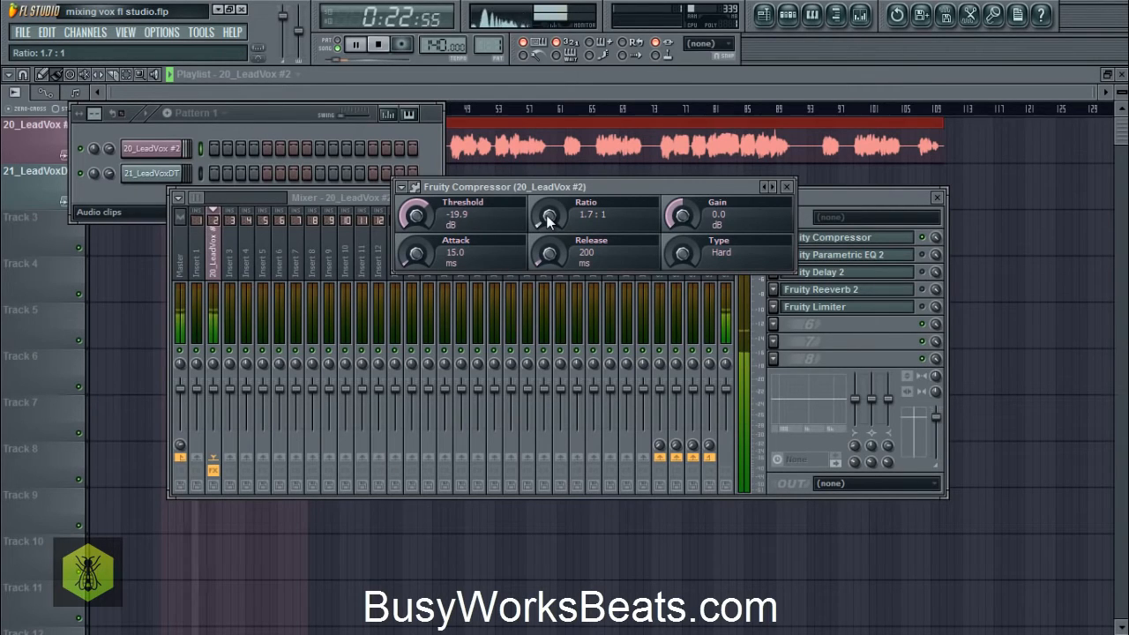
drag(548, 219, 547, 217)
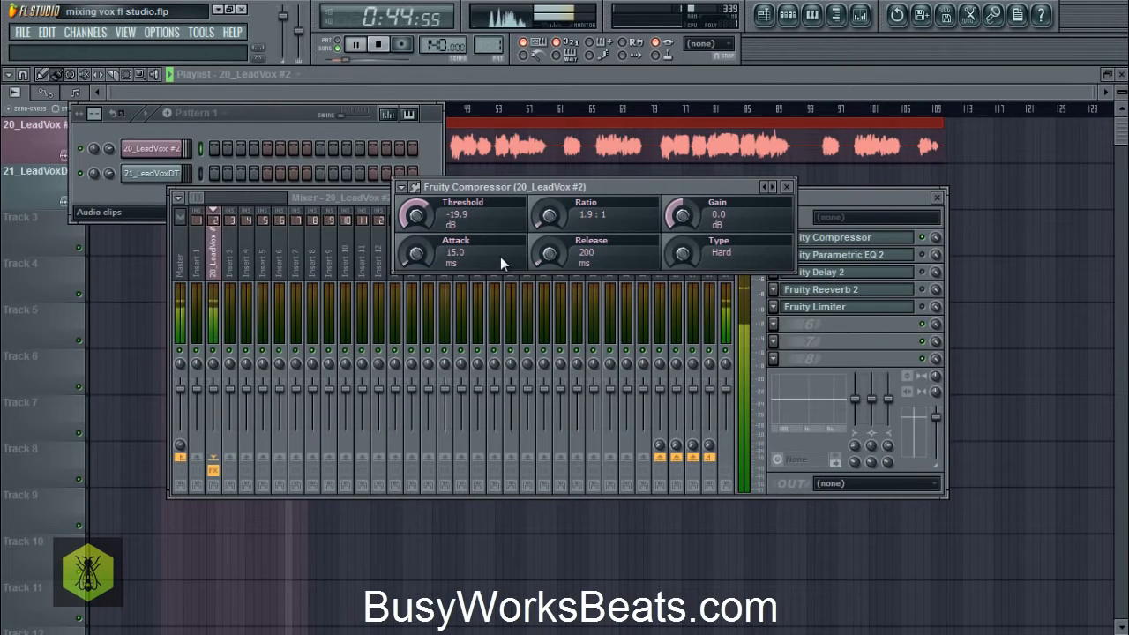
key(space)
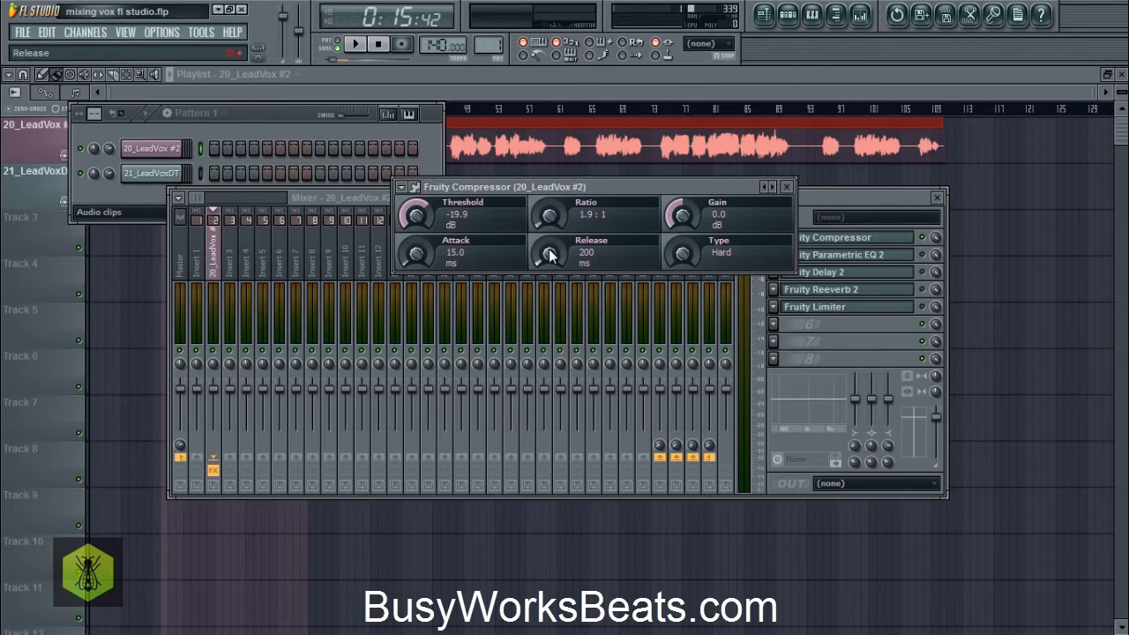
drag(549, 255, 547, 255)
drag(688, 187, 618, 191)
- Compare the lead vocal with Fruity Compressor bypassed and enabled by playing a short section each way
click(921, 238)
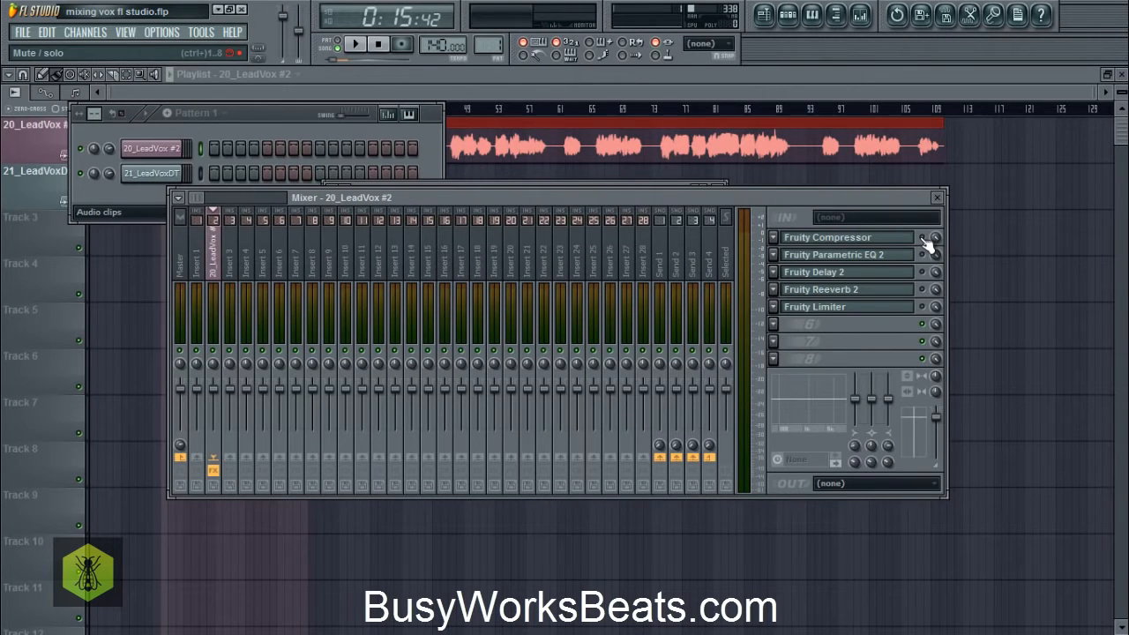
key(space)
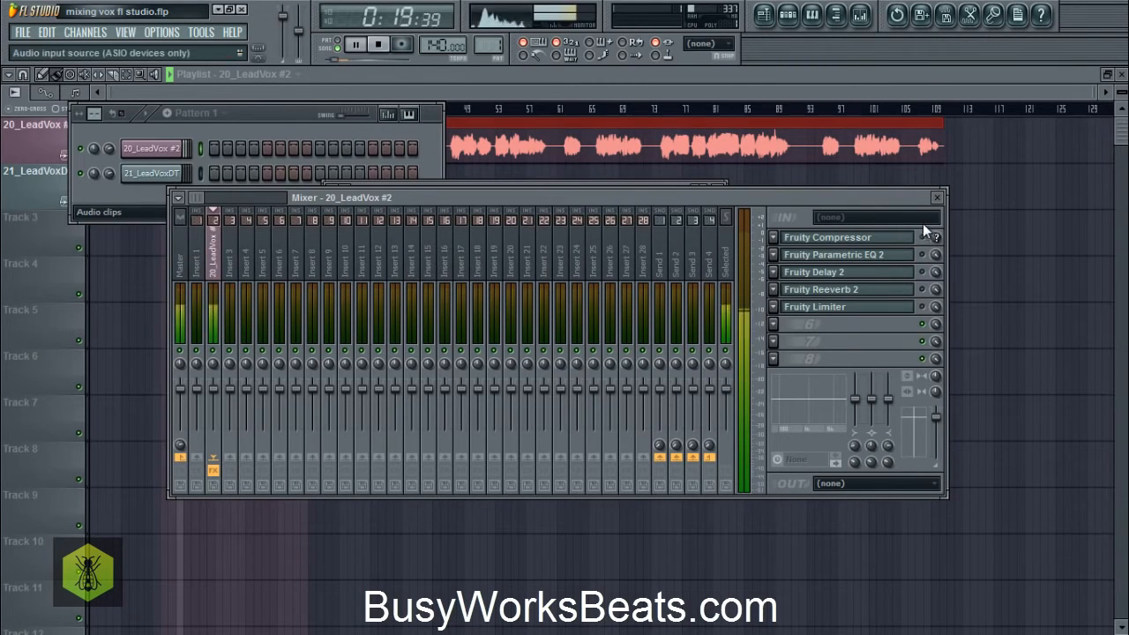
key(space)
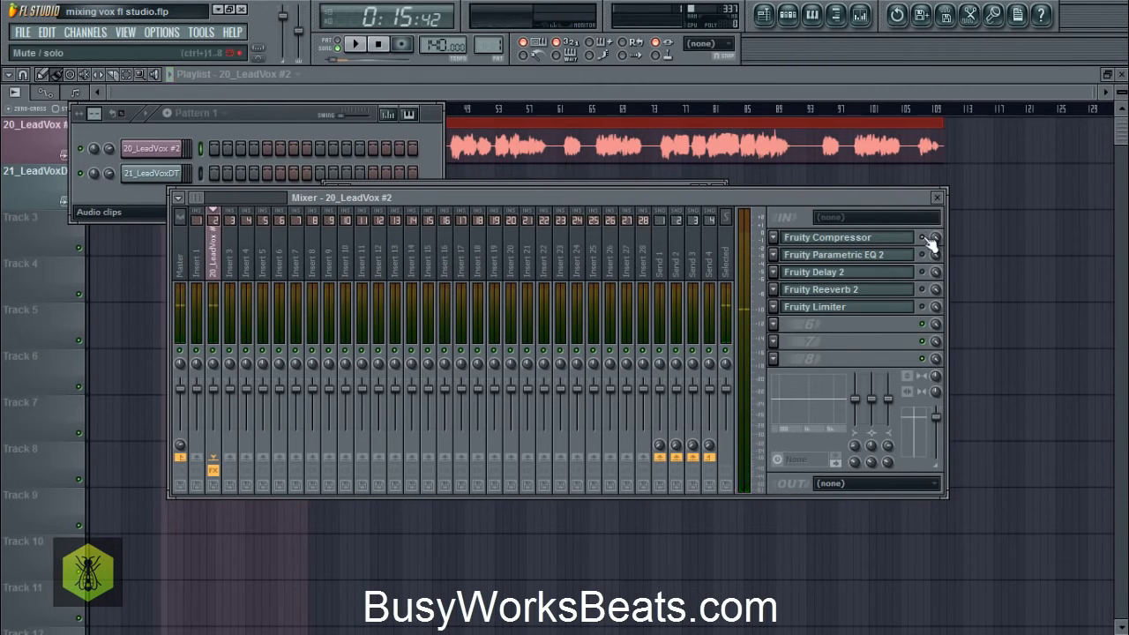
key(space)
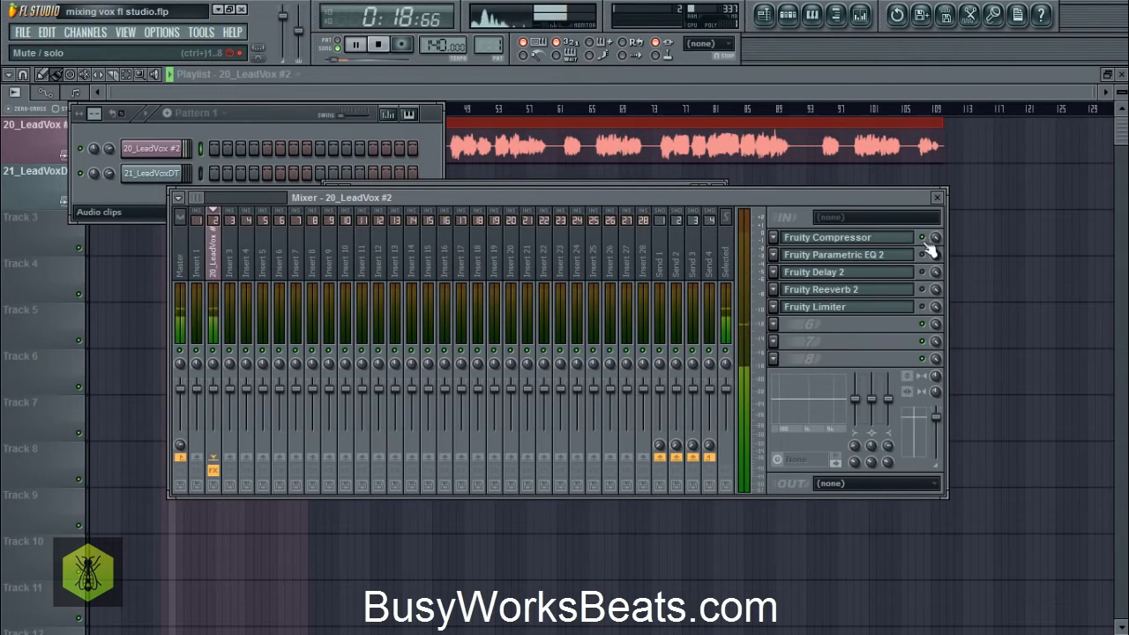
key(space)
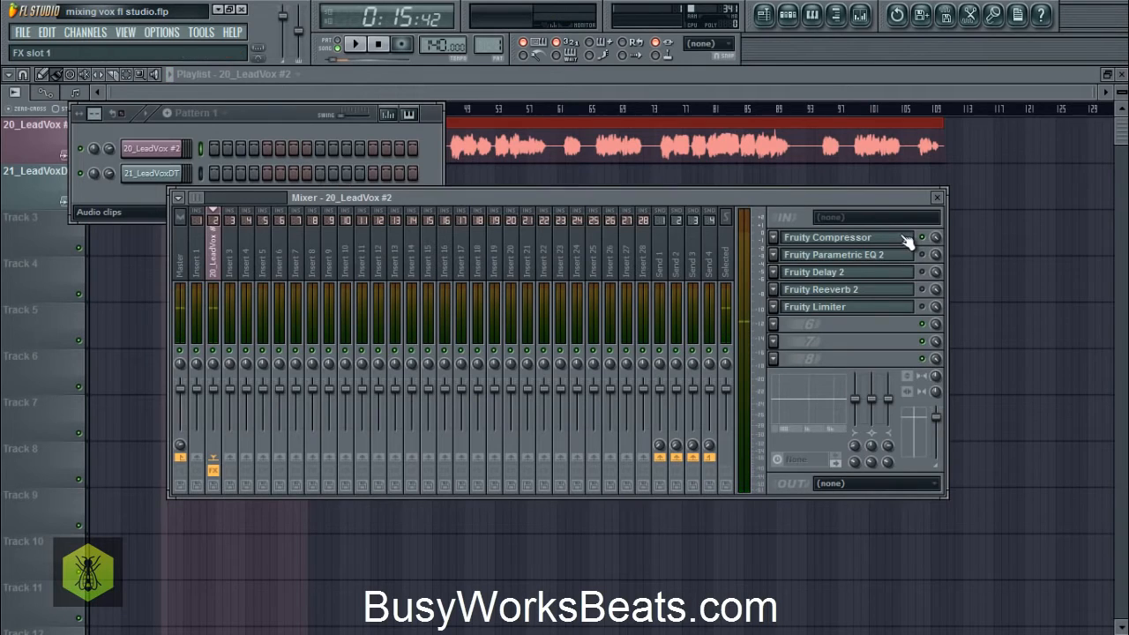
- Set the compressor's gain to 1.2 dB and close its window
click(909, 240)
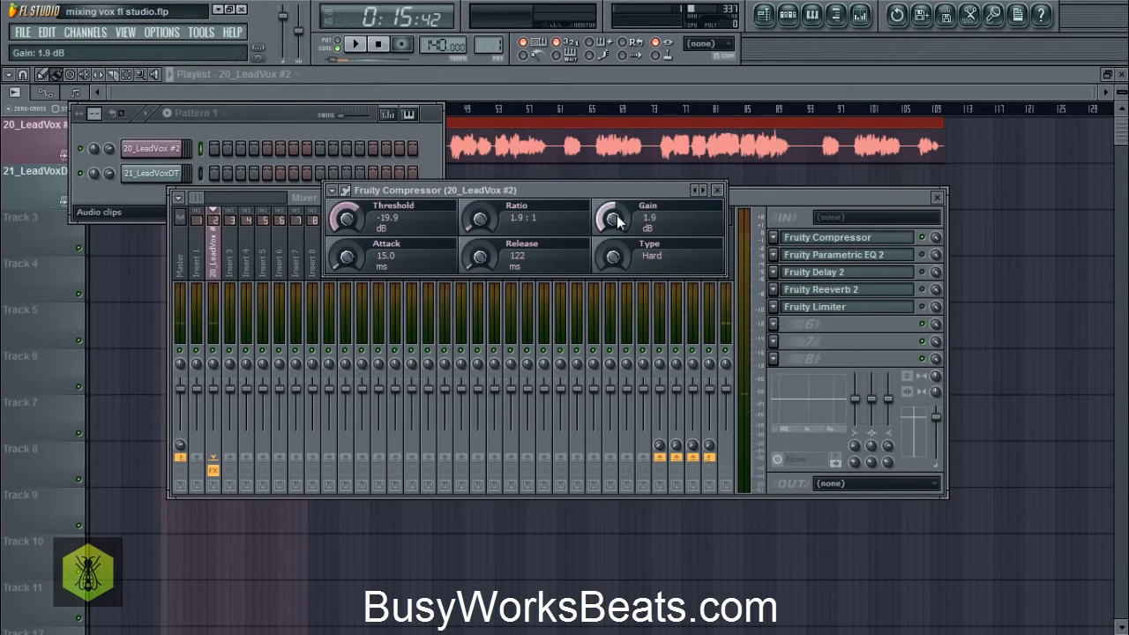
scroll(616, 217, down, 7)
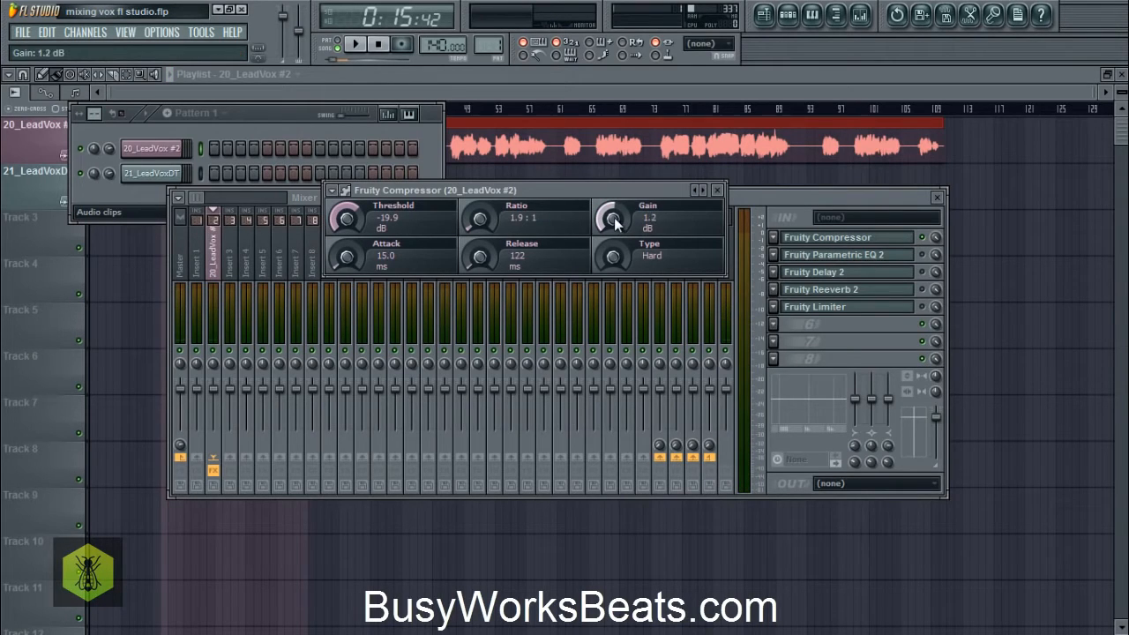
click(718, 191)
- Audition the gain-adjusted compression against the bypassed vocal, leaving Fruity Compressor enabled
key(space)
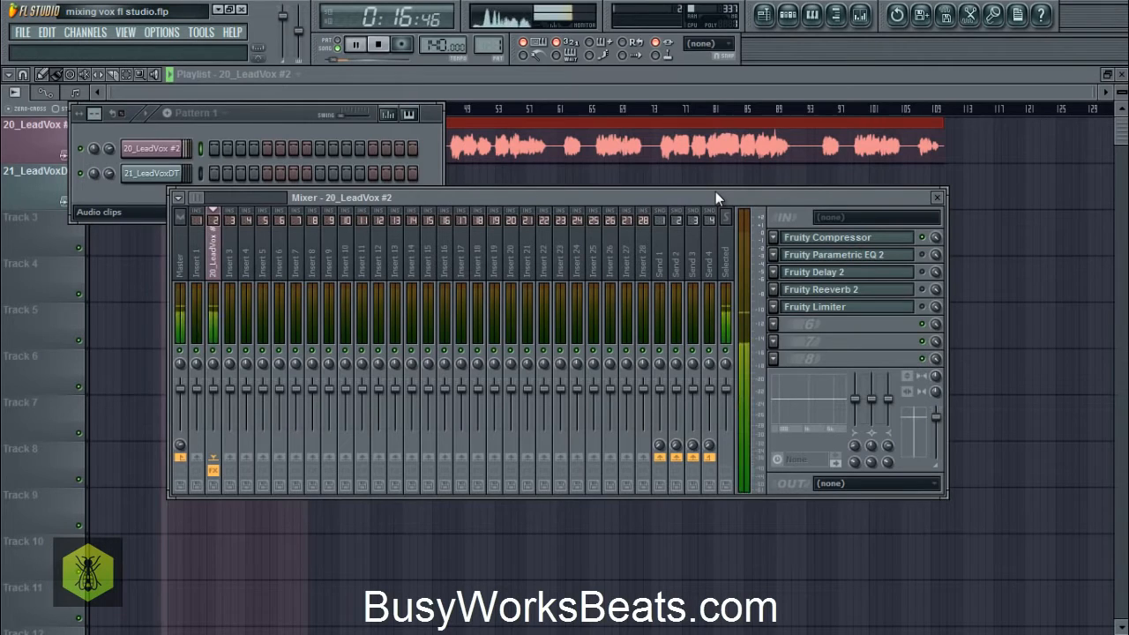
key(space)
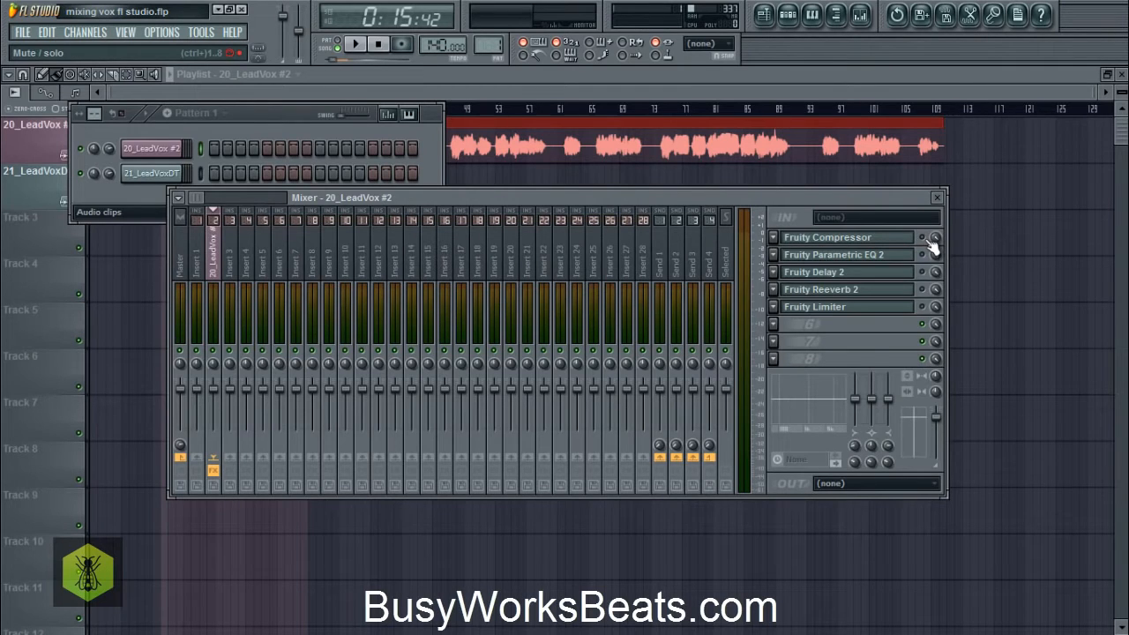
key(space)
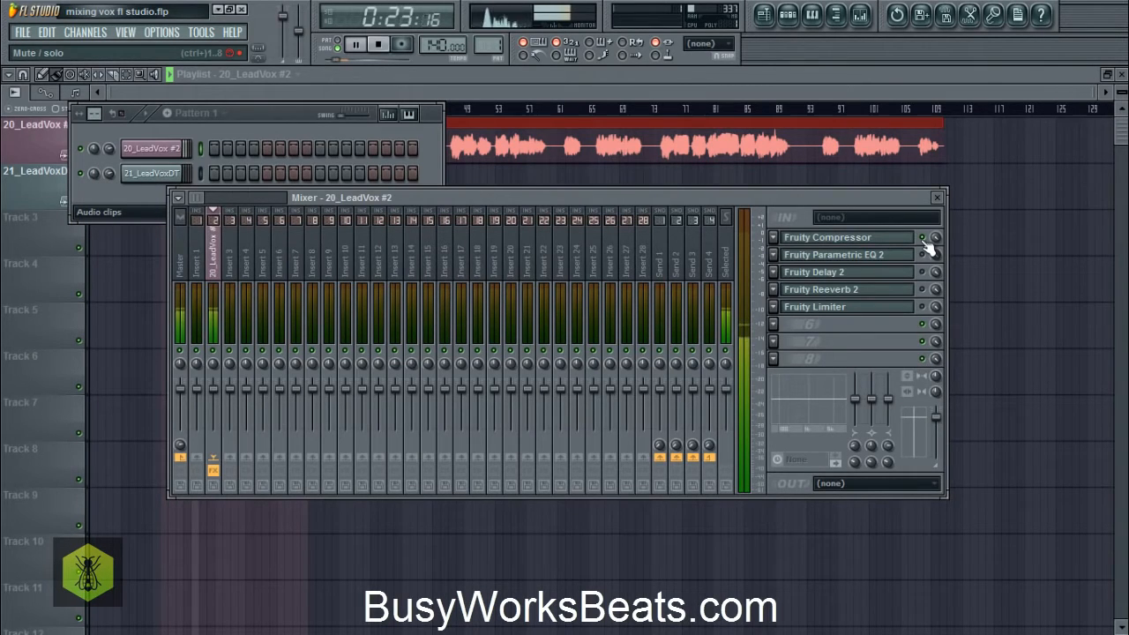
key(space)
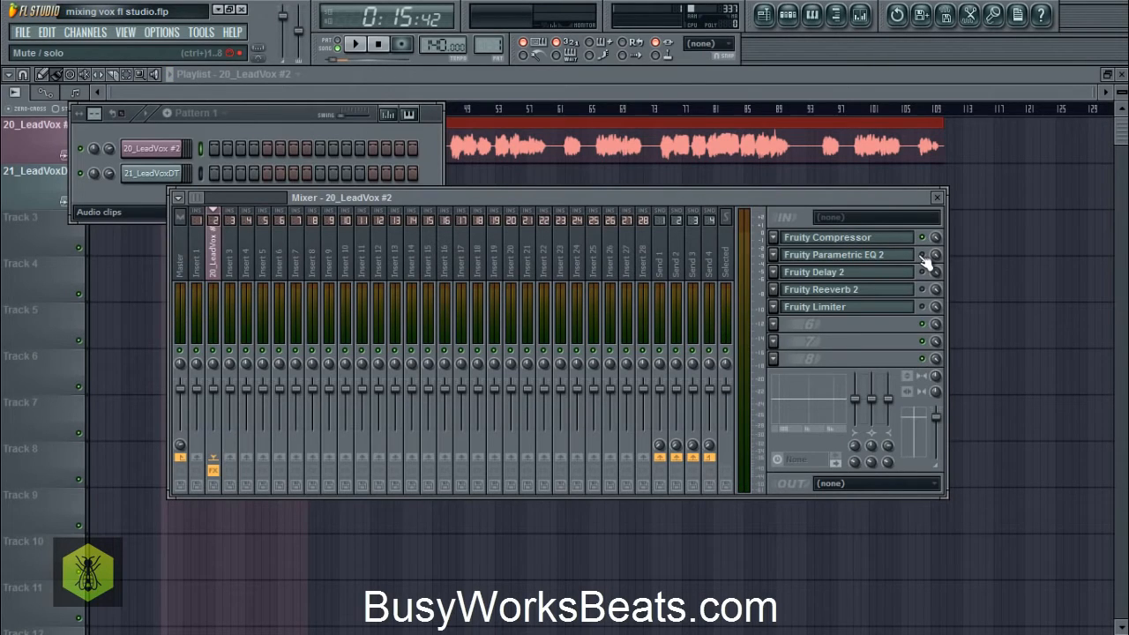
- Open Fruity Parametric EQ 2, make band 1 a high pass, and tune its cutoff by ear to just below band 2's frequency
click(909, 255)
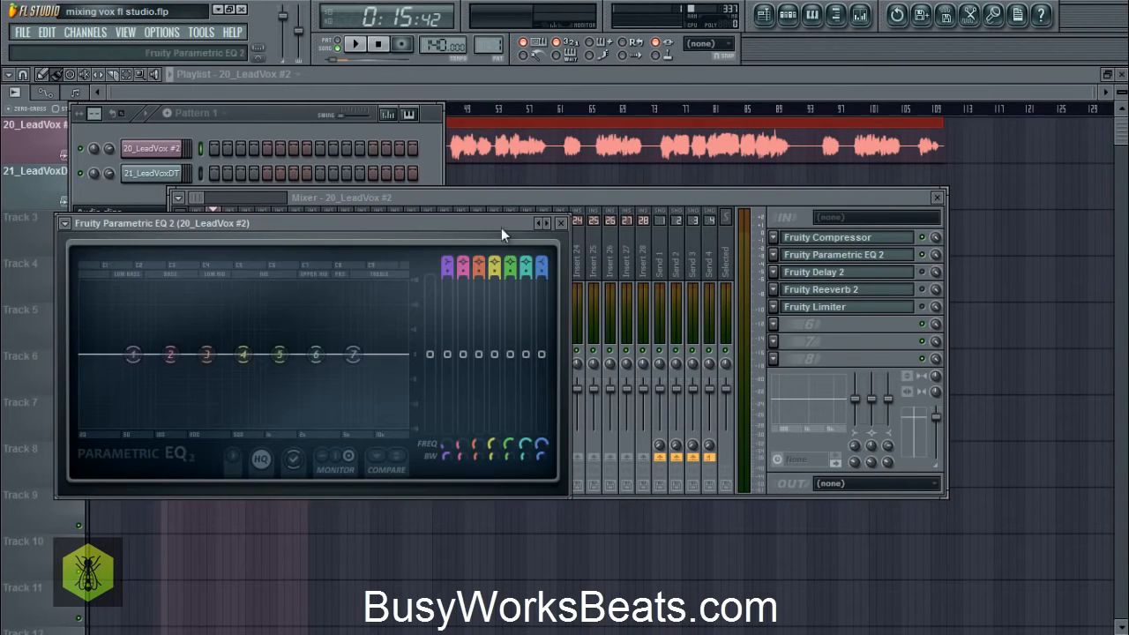
drag(501, 228, 815, 206)
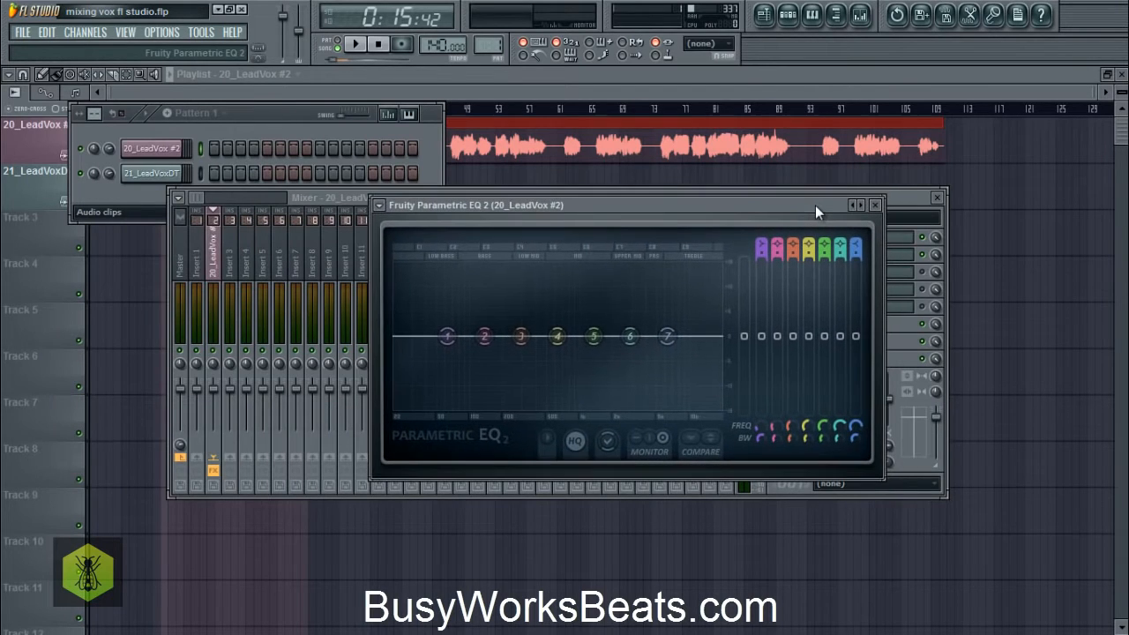
drag(764, 244, 769, 250)
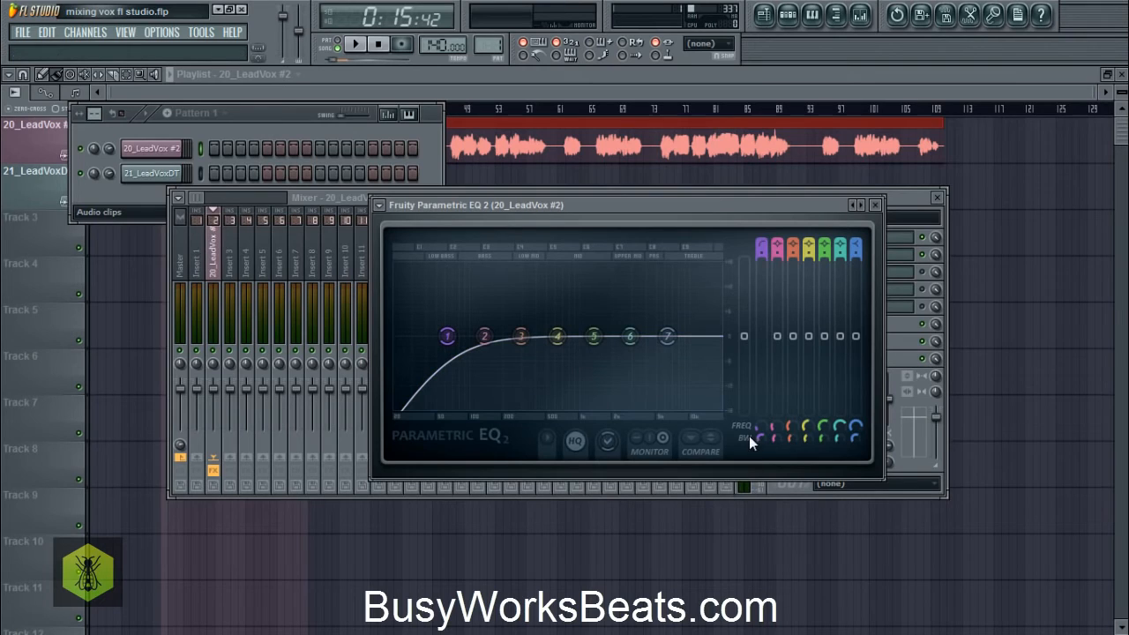
drag(755, 429, 744, 391)
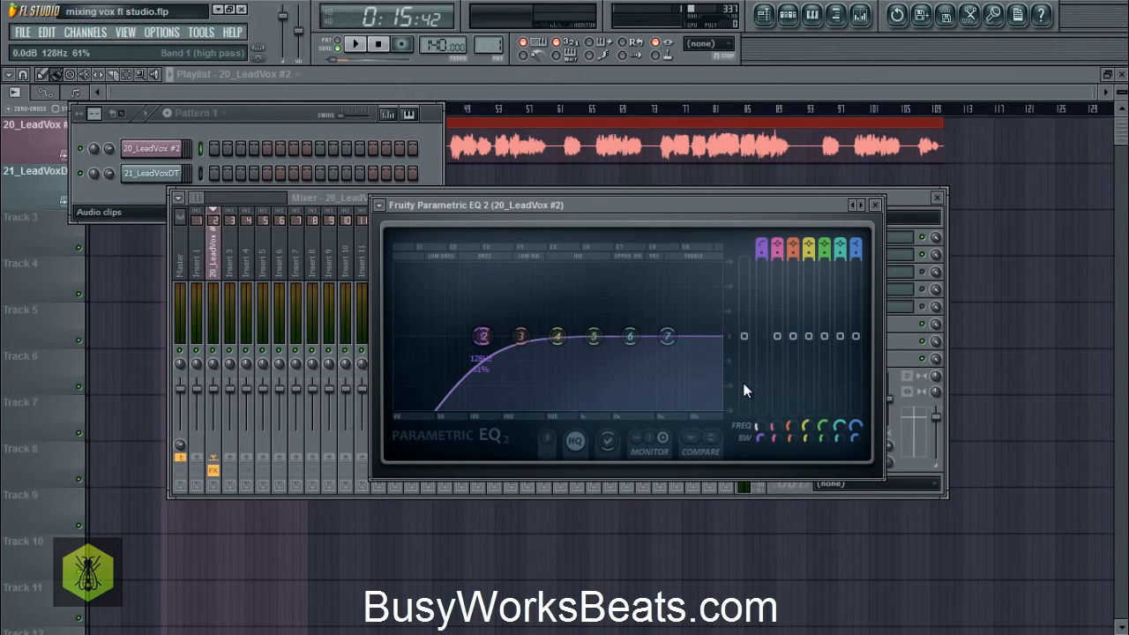
key(space)
drag(760, 426, 770, 449)
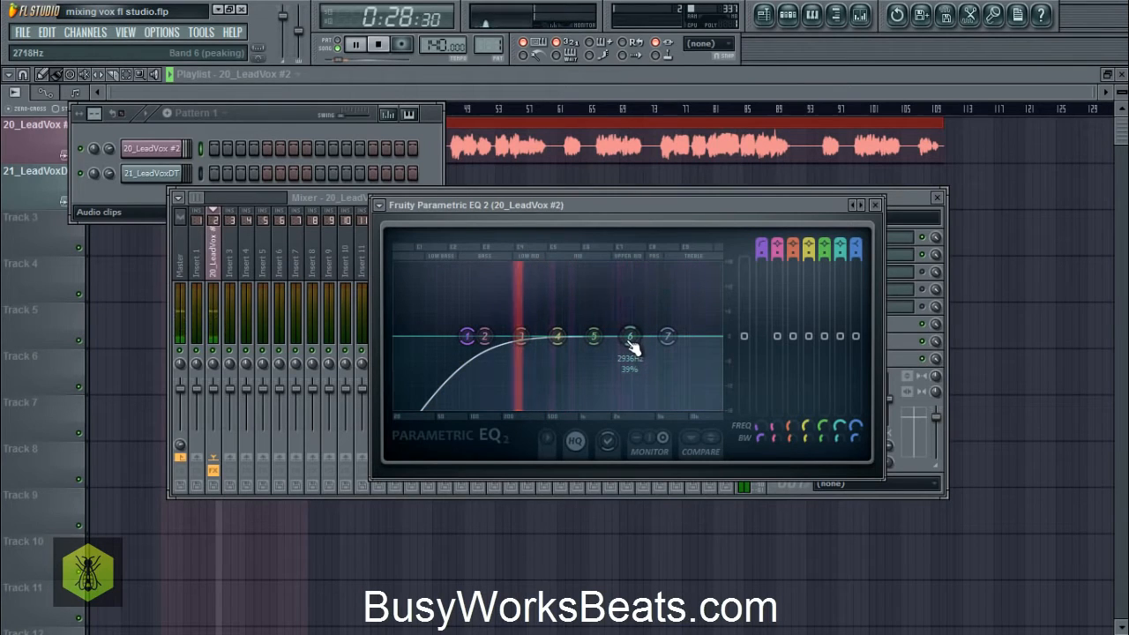
key(space)
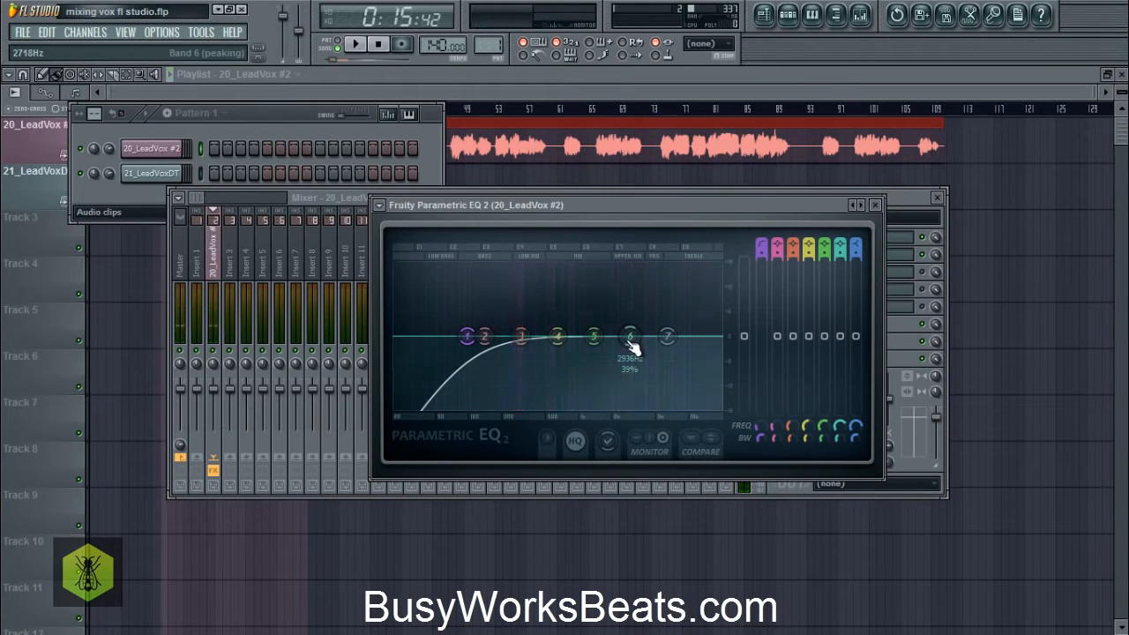
- Narrow EQ band 6 to a 19% bandwidth and give it a slight boost at 3360 Hz while auditioning the vocal
key(space)
mouse_move(632, 344)
mouse_down()
mouse_move(645, 318)
mouse_move(637, 325)
mouse_up()
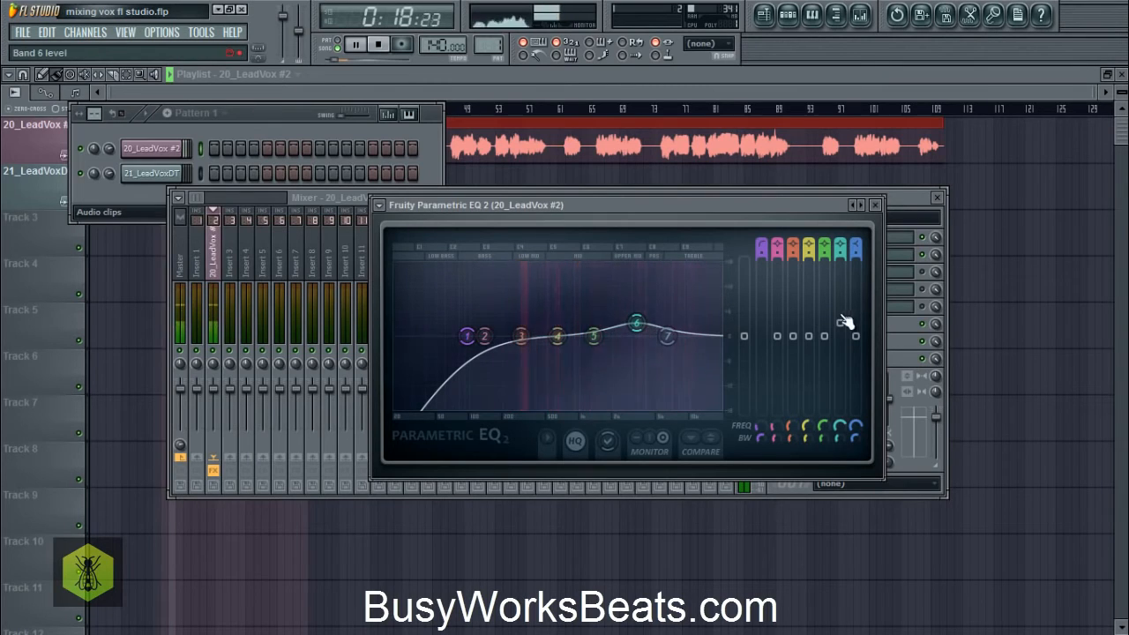
drag(841, 435, 846, 482)
drag(840, 323, 831, 256)
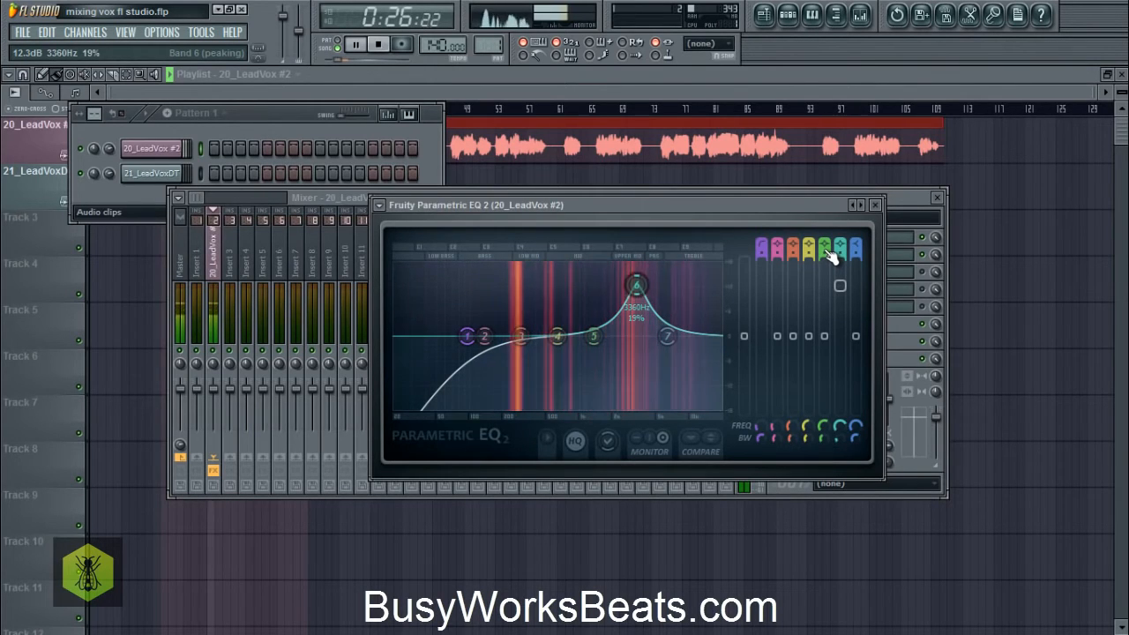
drag(838, 285, 844, 332)
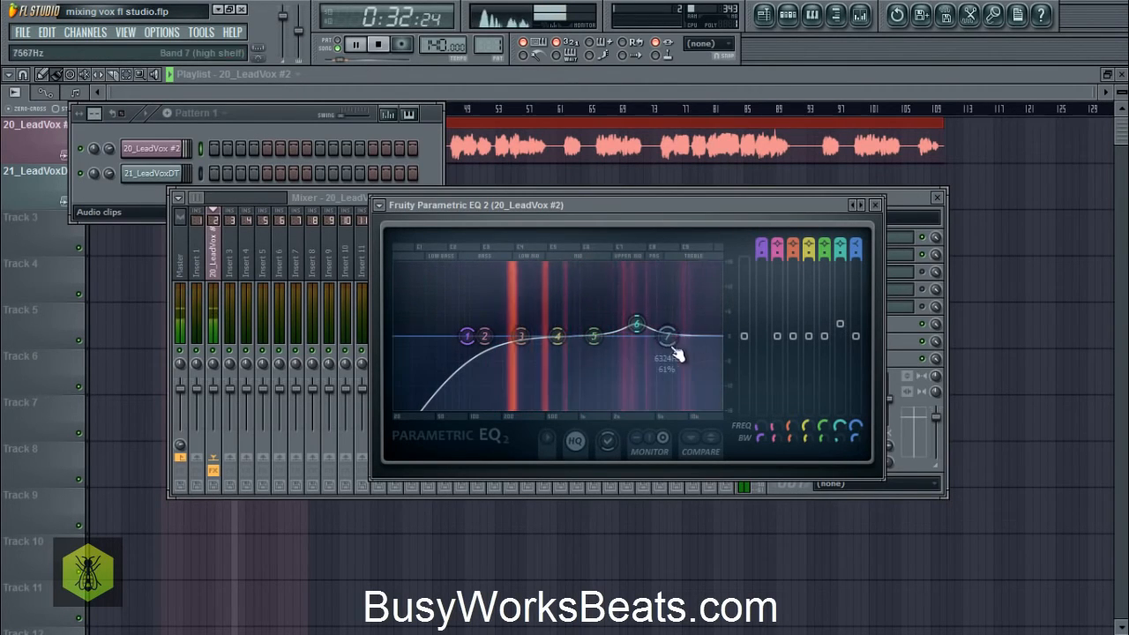
key(space)
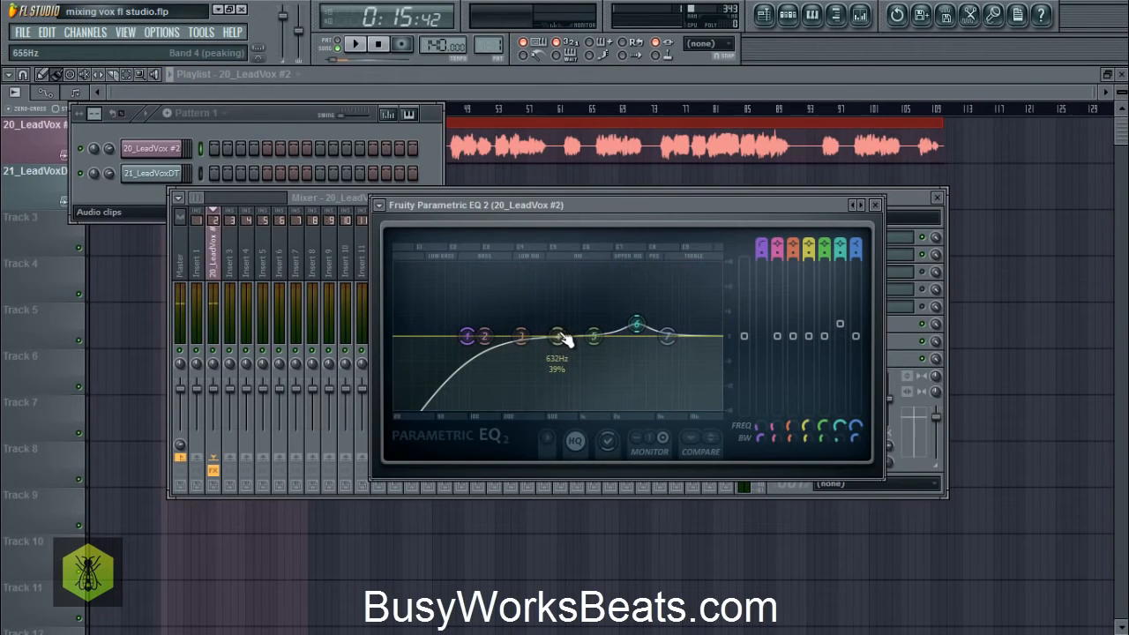
- Narrow EQ band 4 to a 14% bandwidth, sweep it to 974 Hz by ear, and leave a slight boost there
drag(561, 346, 552, 322)
drag(809, 438, 814, 491)
key(space)
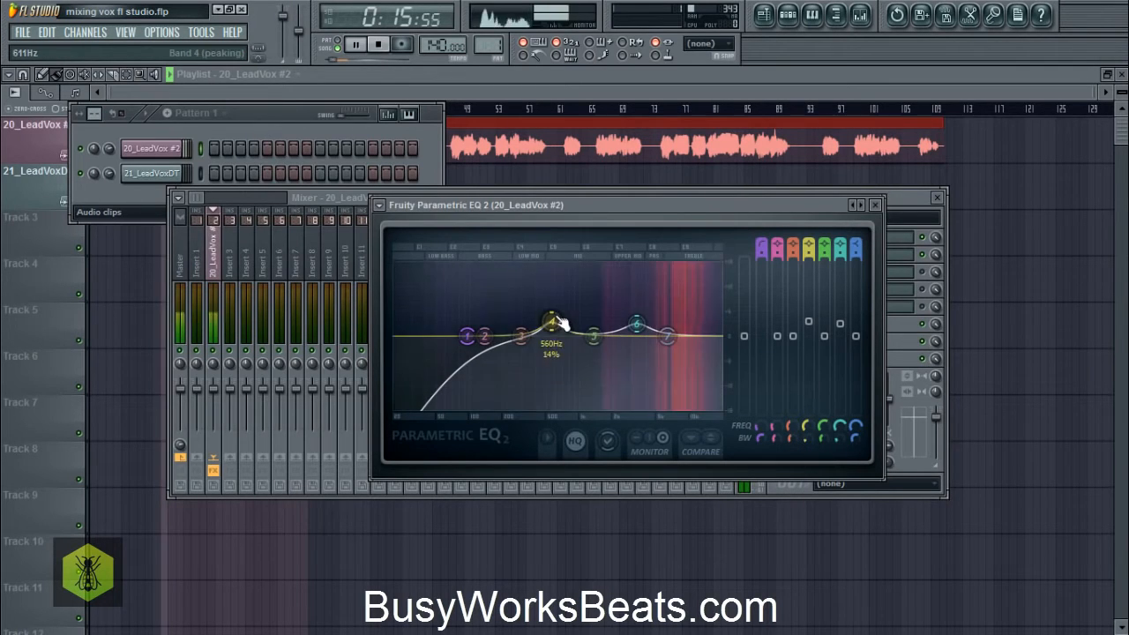
drag(539, 320, 594, 284)
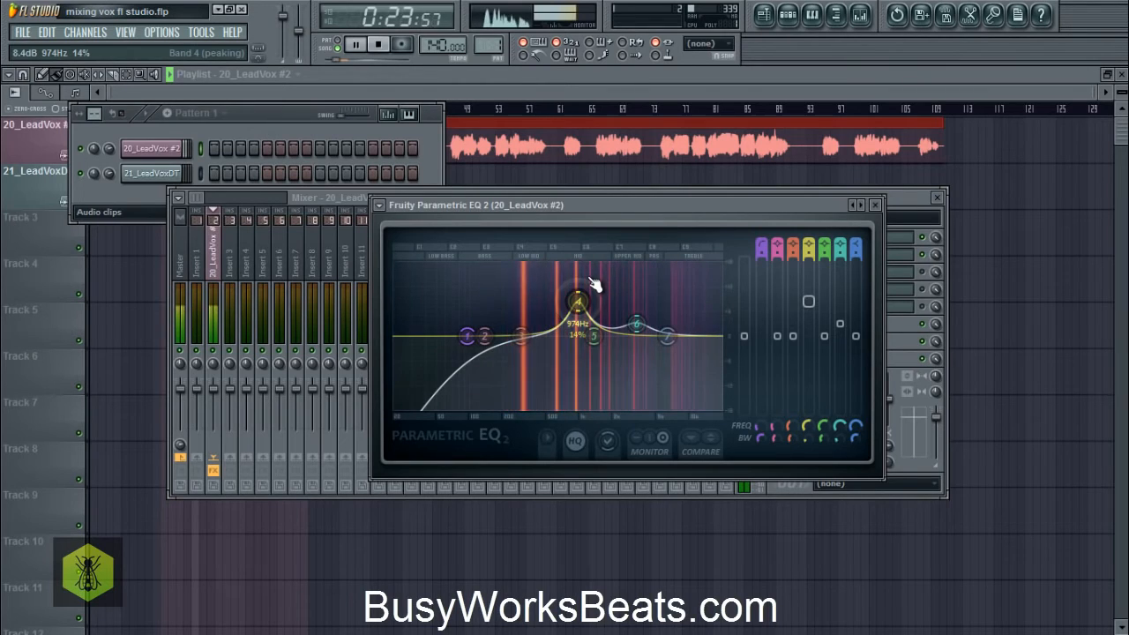
key(space)
drag(816, 307, 796, 356)
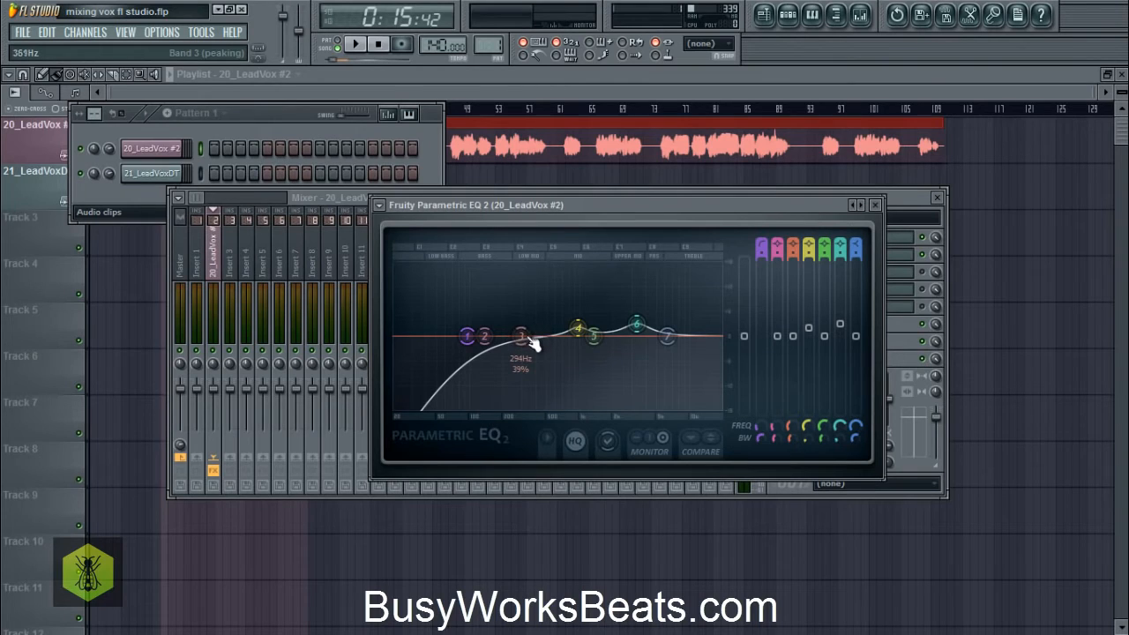
- Narrow EQ band 3 to an 18% bandwidth, boost it to 8.4 dB, and sweep it by ear to 546 Hz
drag(524, 346, 527, 325)
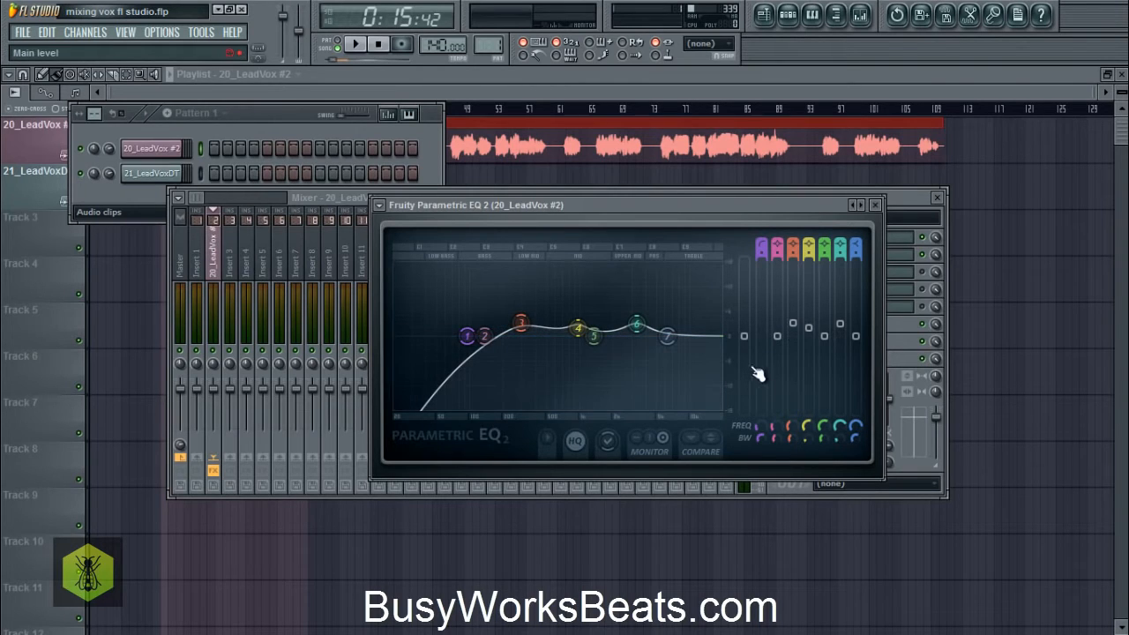
drag(792, 423, 790, 483)
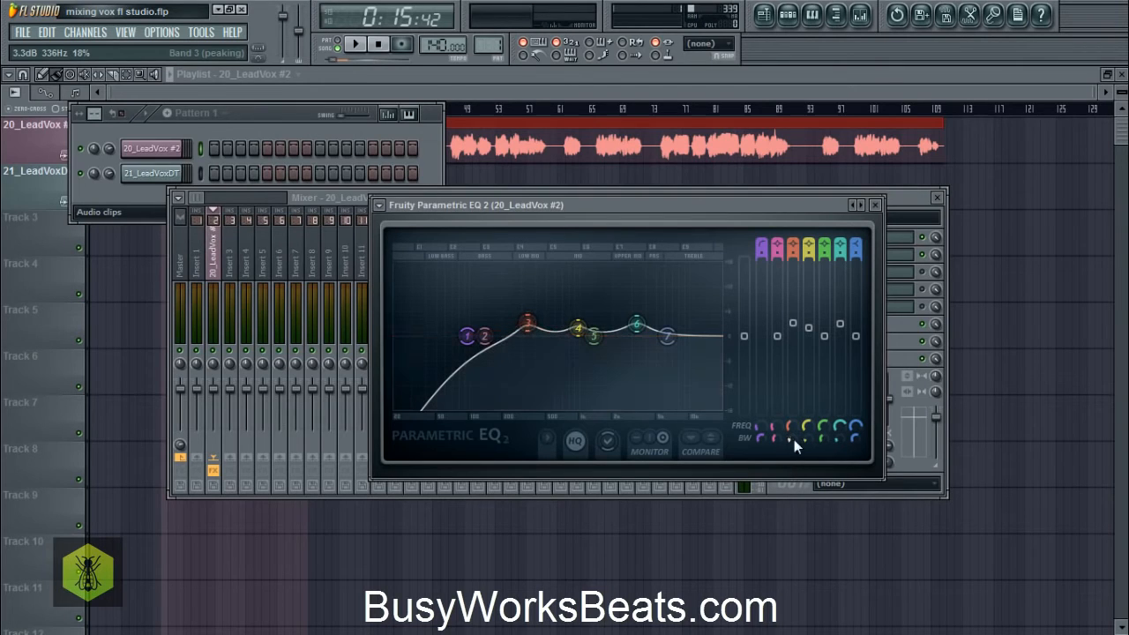
drag(793, 324, 794, 302)
drag(792, 424, 792, 433)
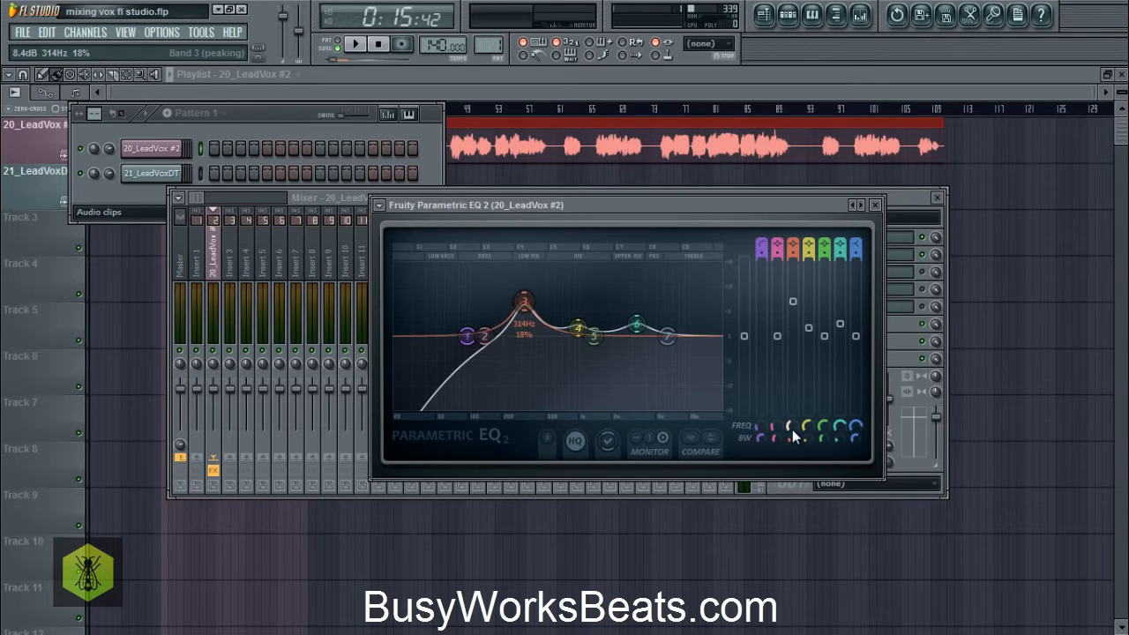
mouse_move(792, 429)
mouse_down()
mouse_move(793, 393)
mouse_move(786, 431)
mouse_up()
key(space)
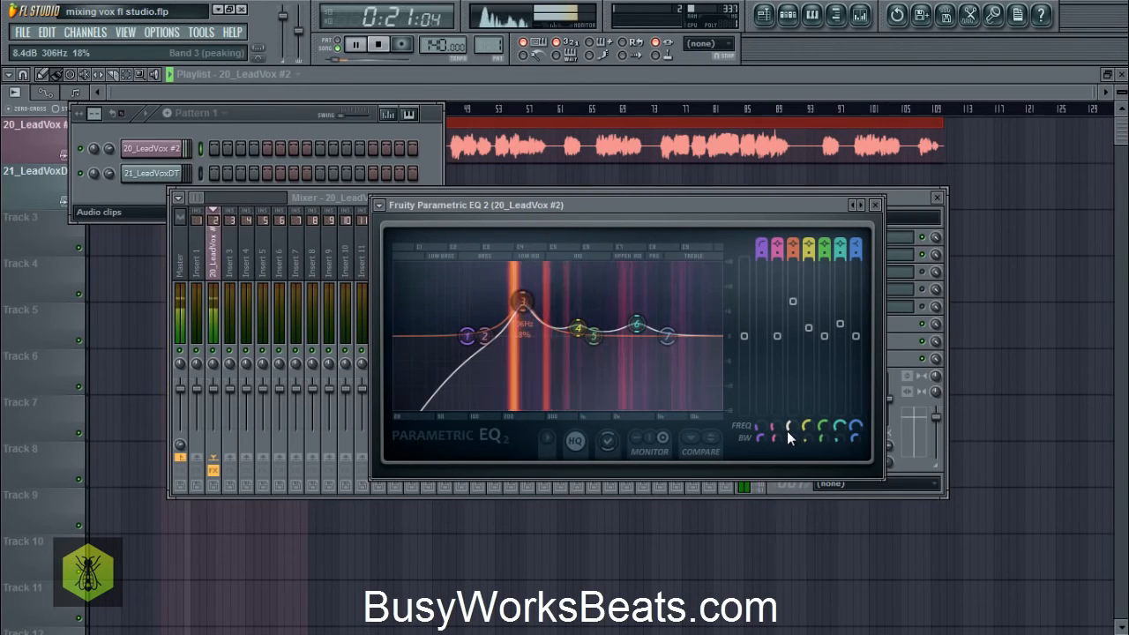
key(space)
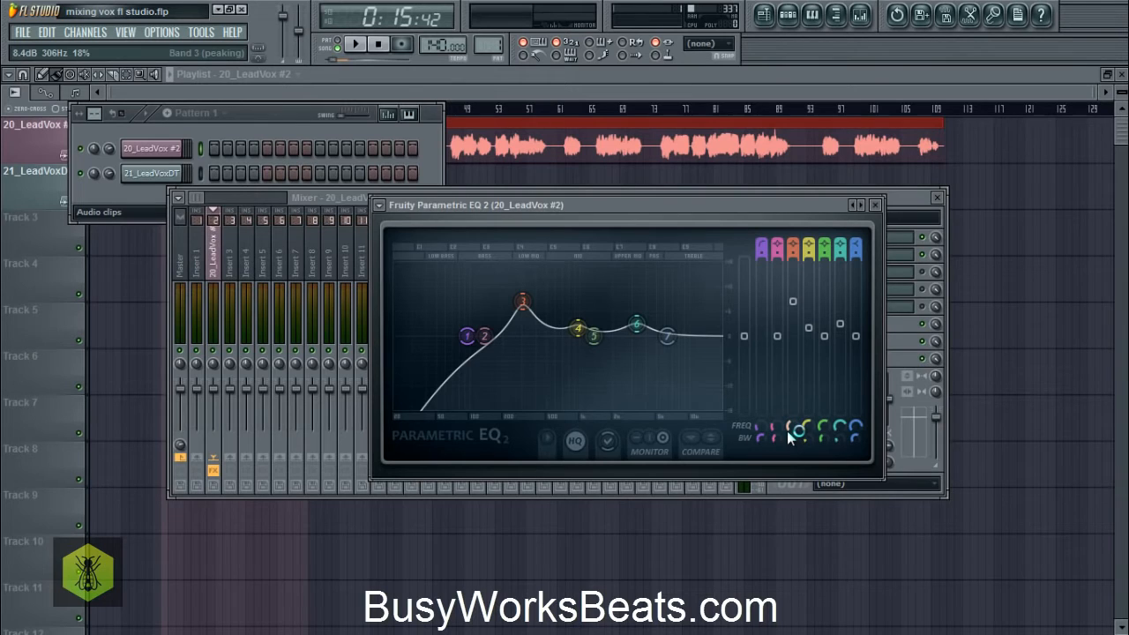
drag(793, 424, 788, 387)
key(space)
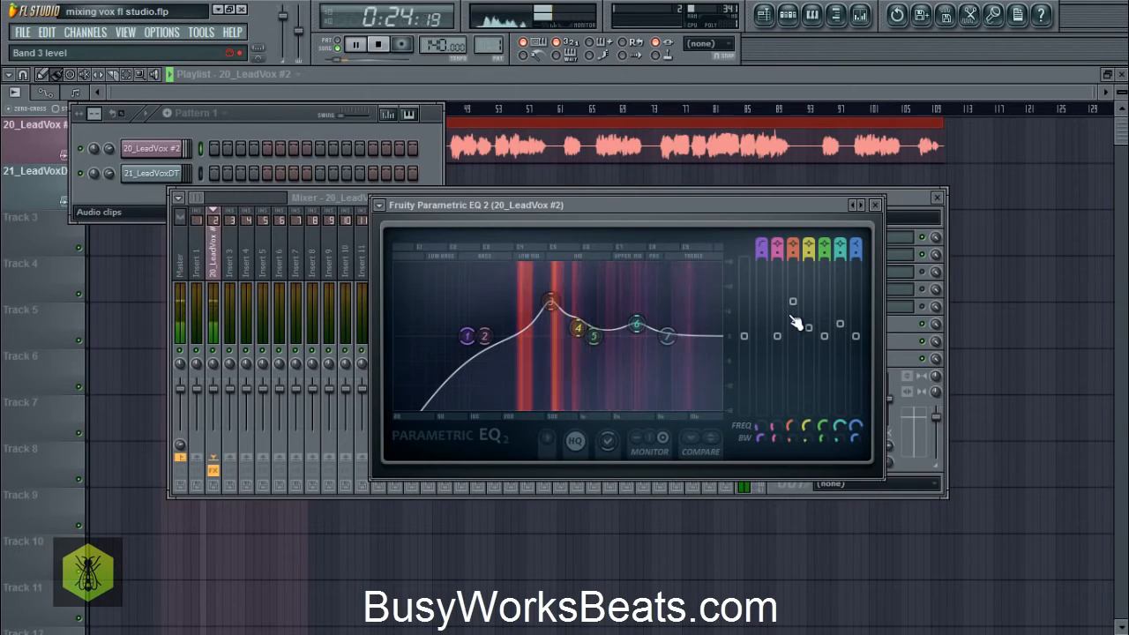
- Cut EQ band 3 to -3.1 dB with an 8% bandwidth, audition the vocal, and close the equalizer
drag(794, 304, 796, 383)
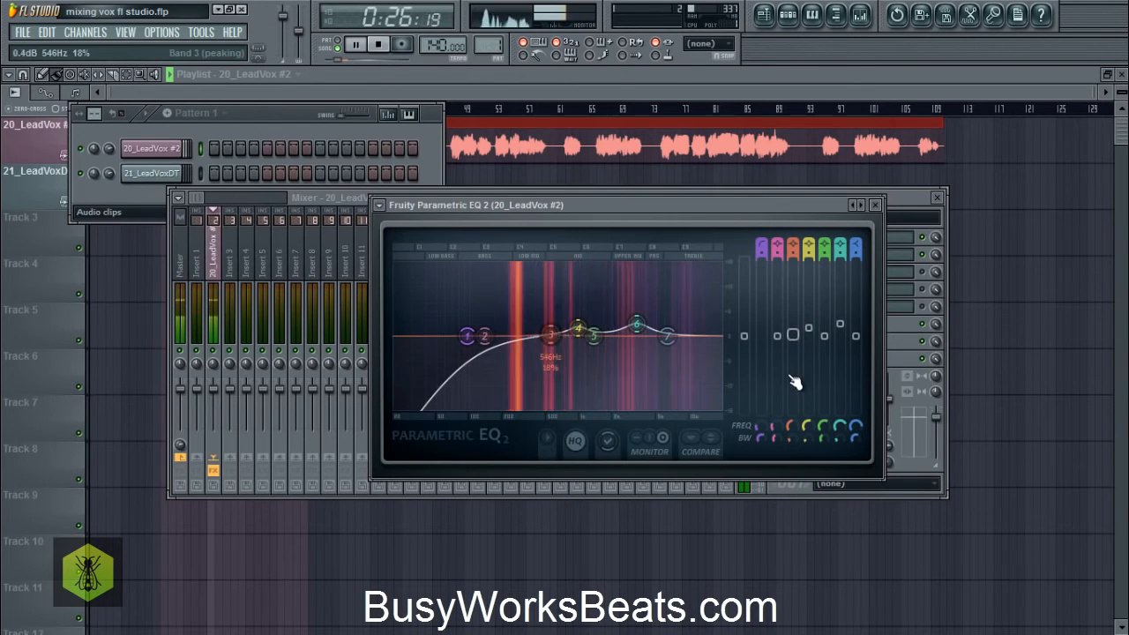
key(space)
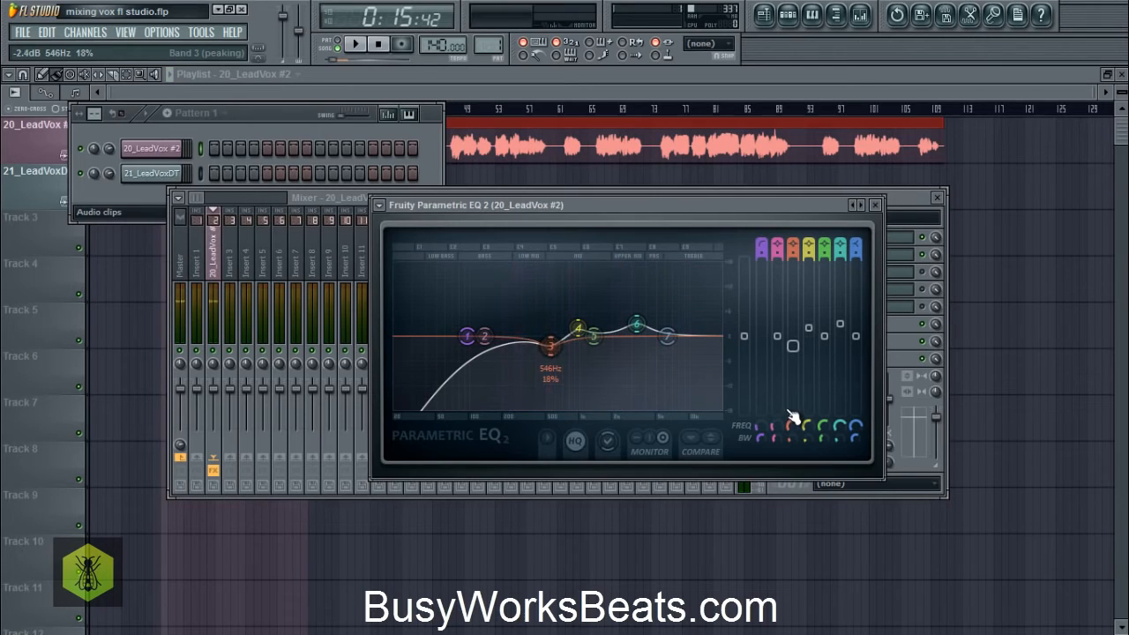
drag(788, 411, 789, 417)
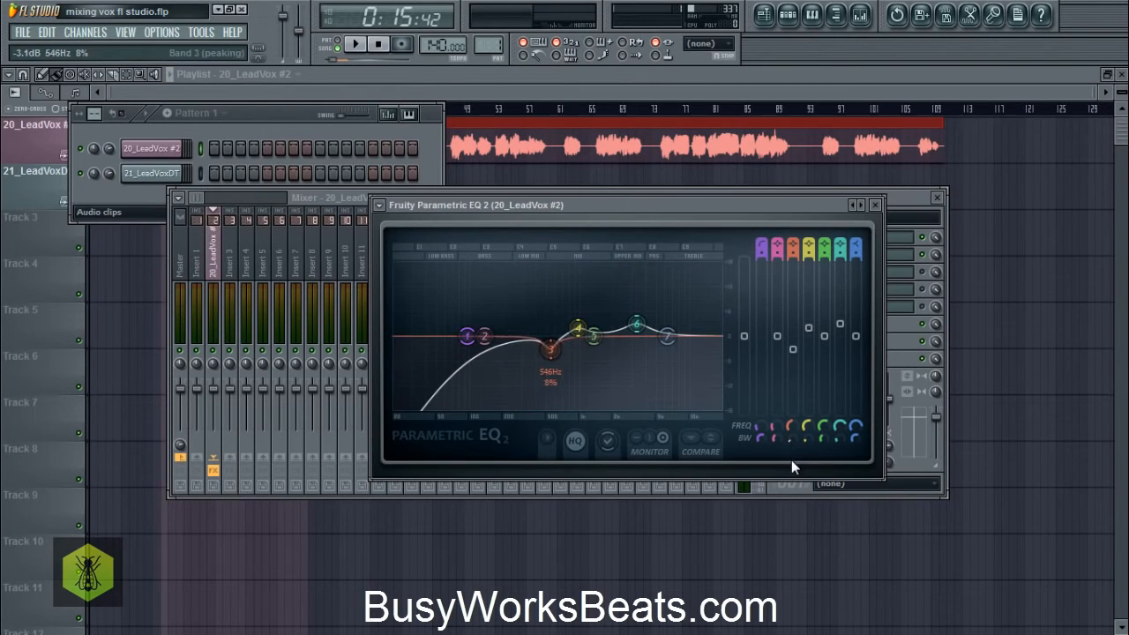
key(space)
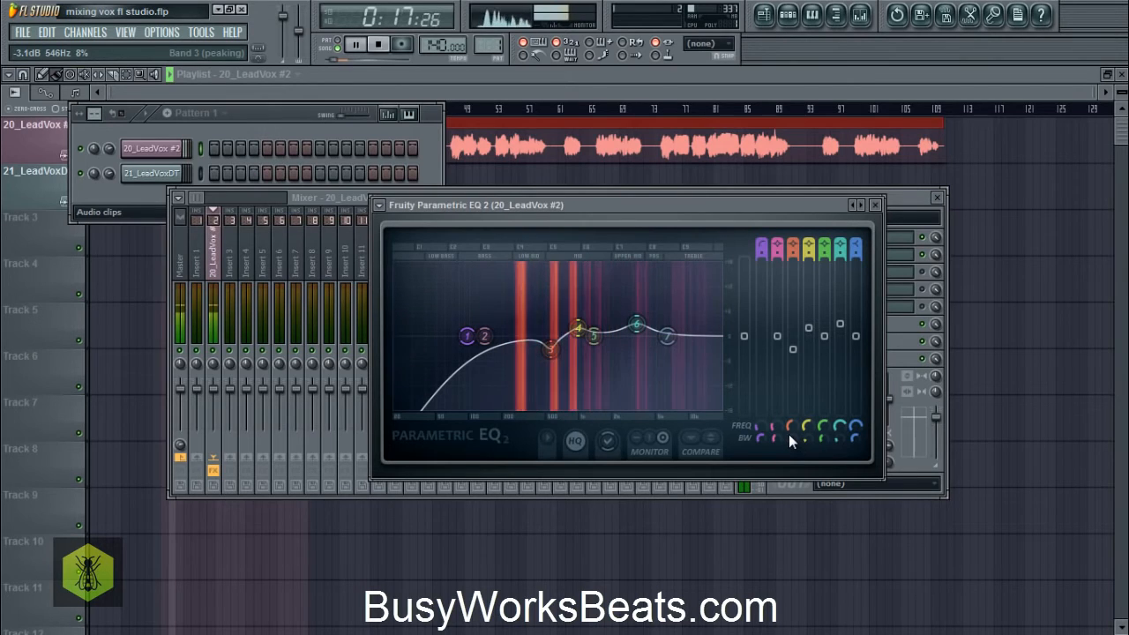
key(space)
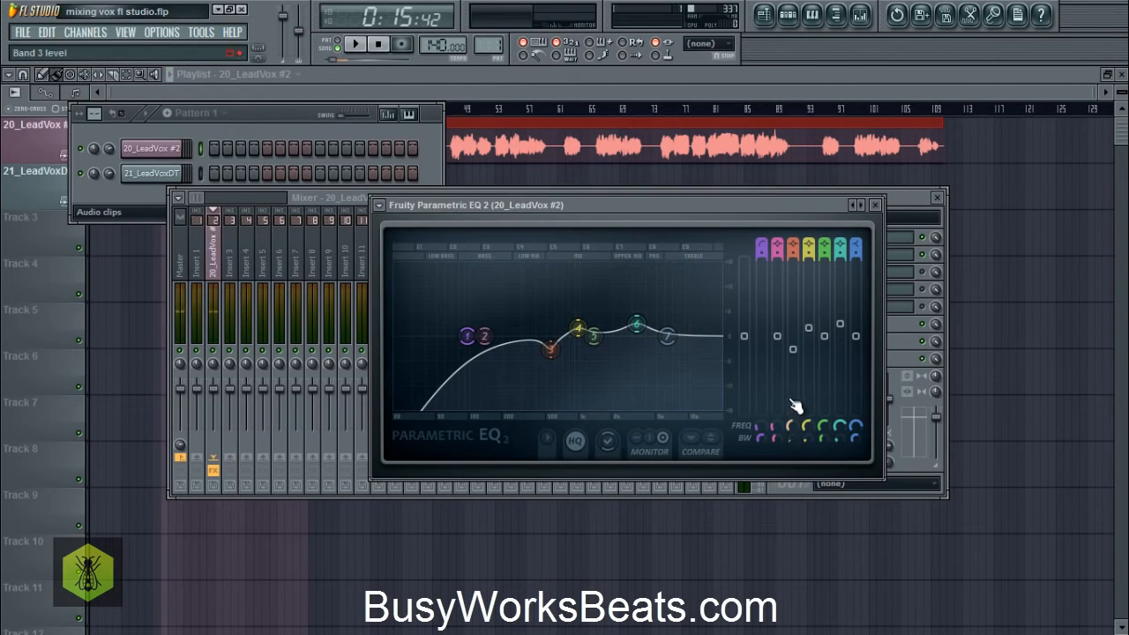
click(876, 206)
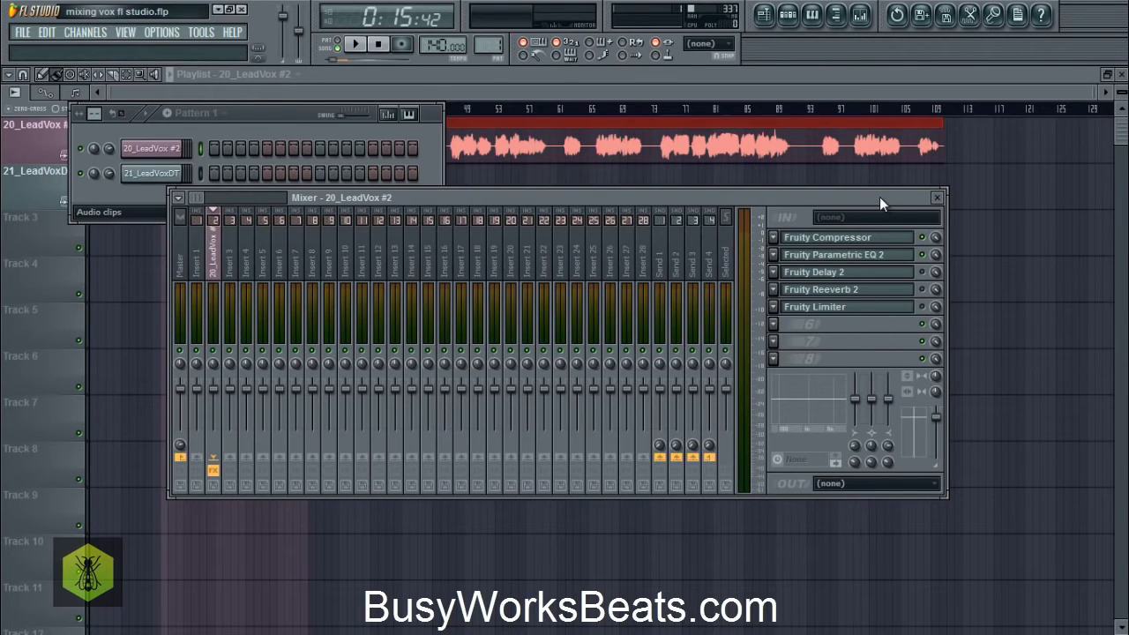
- Open Fruity Delay 2 on the lead vocal and lower its input volume by ear during playback
click(903, 275)
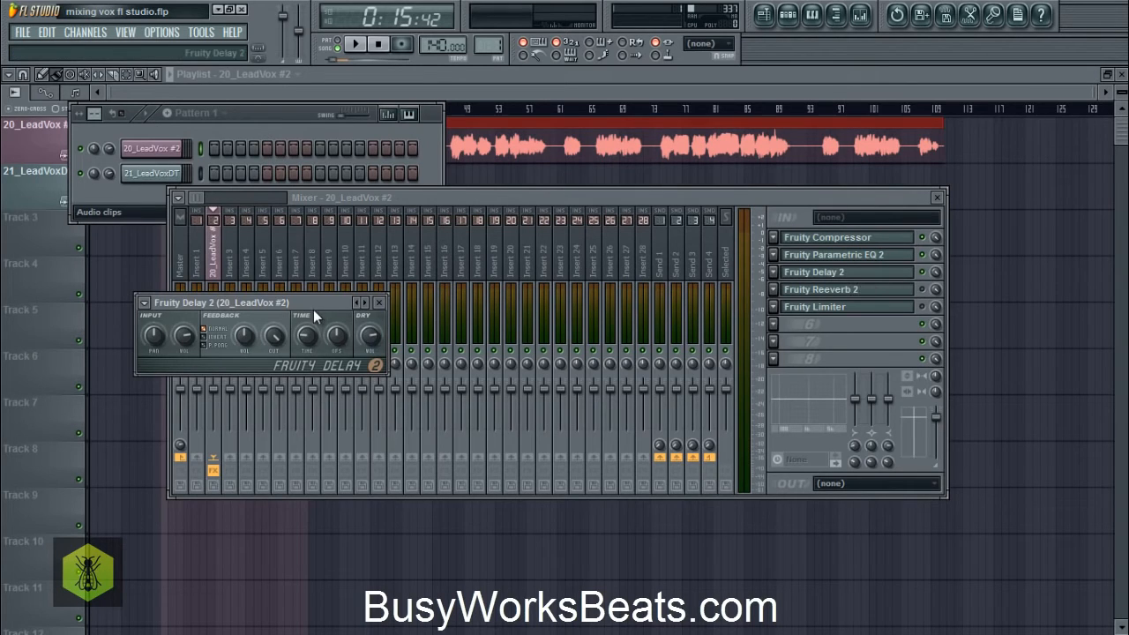
drag(313, 309, 691, 261)
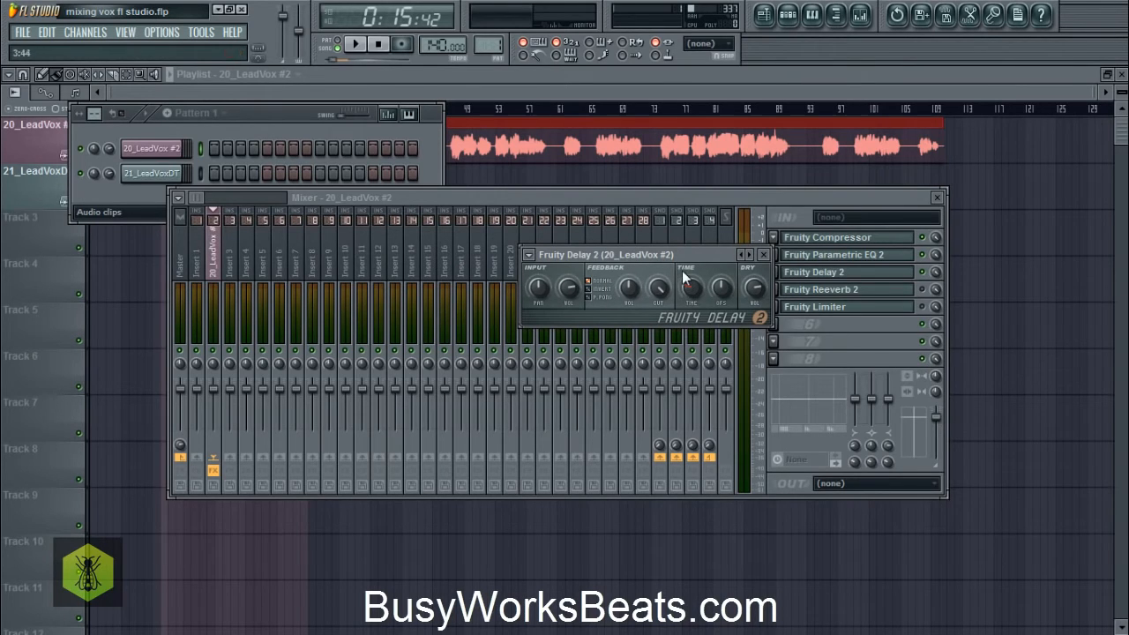
drag(682, 270, 682, 267)
key(space)
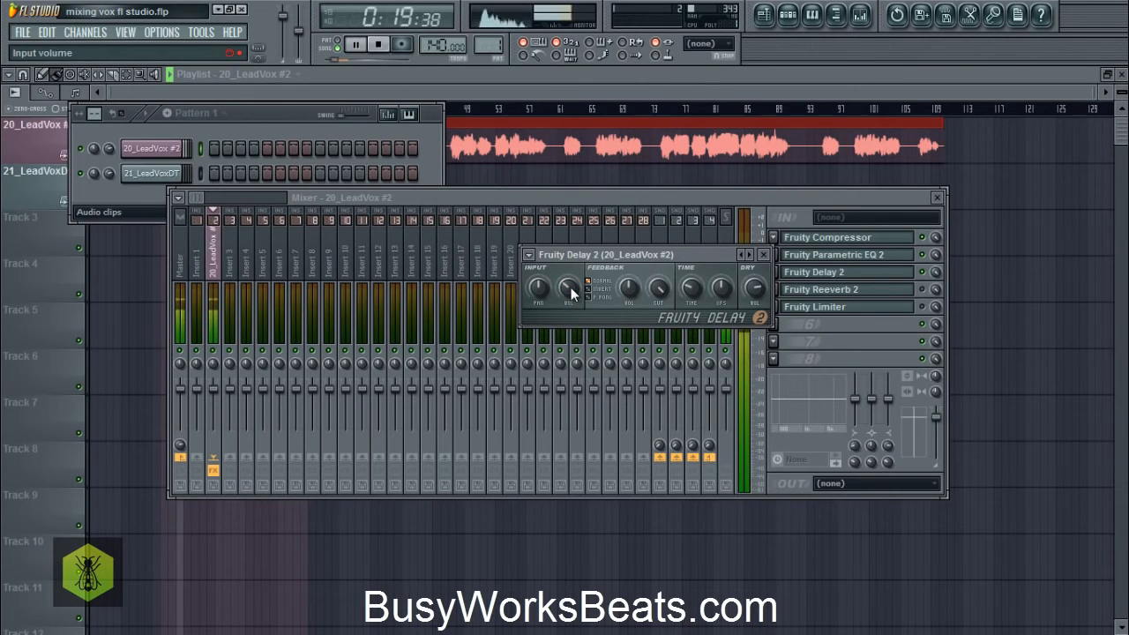
key(space)
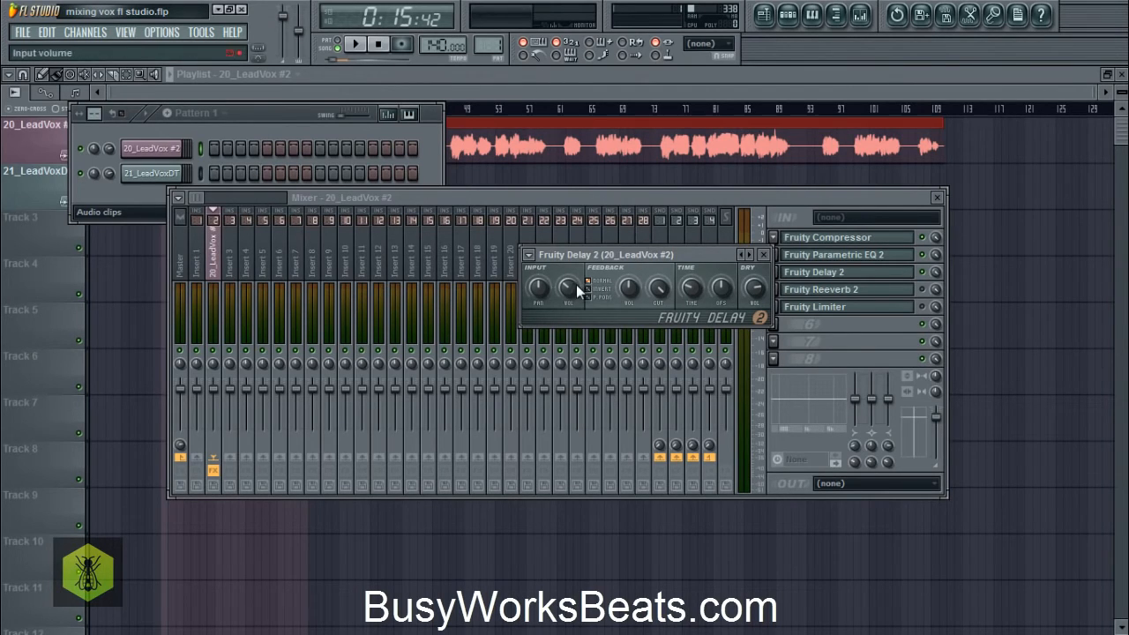
key(space)
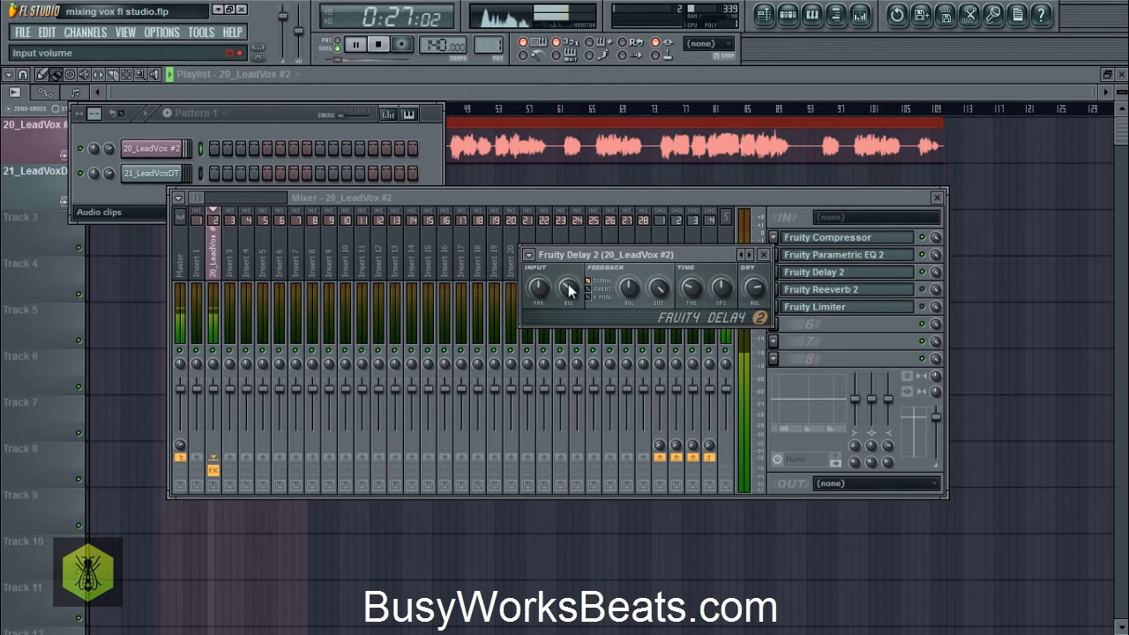
key(space)
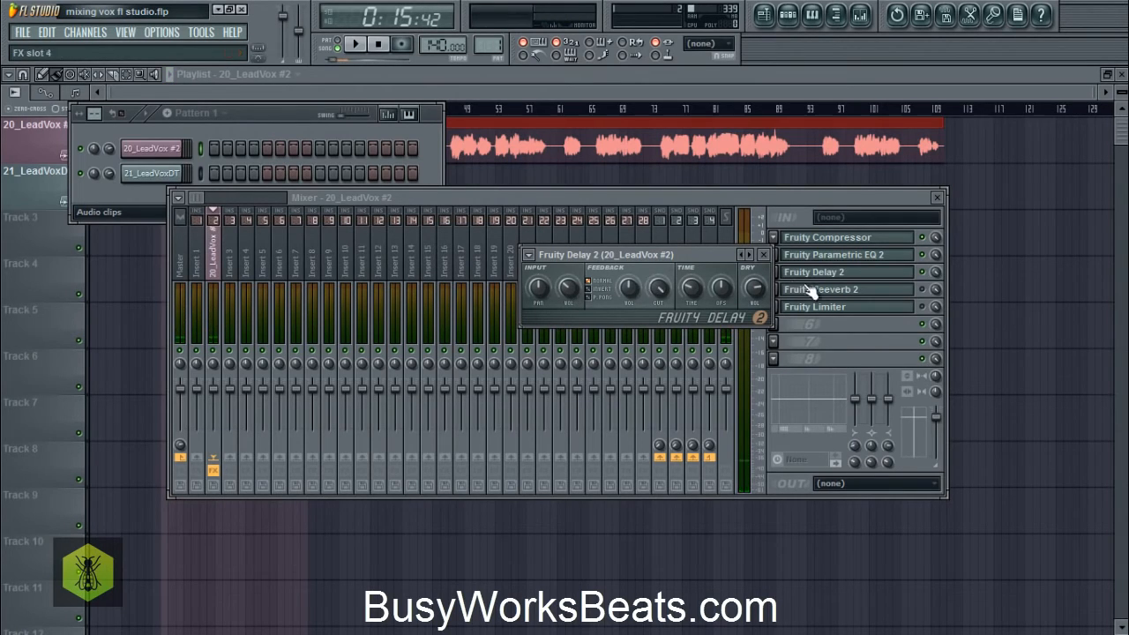
- Audition the vocal with Fruity Delay 2 bypassed and enabled, leaving the delay enabled
click(922, 272)
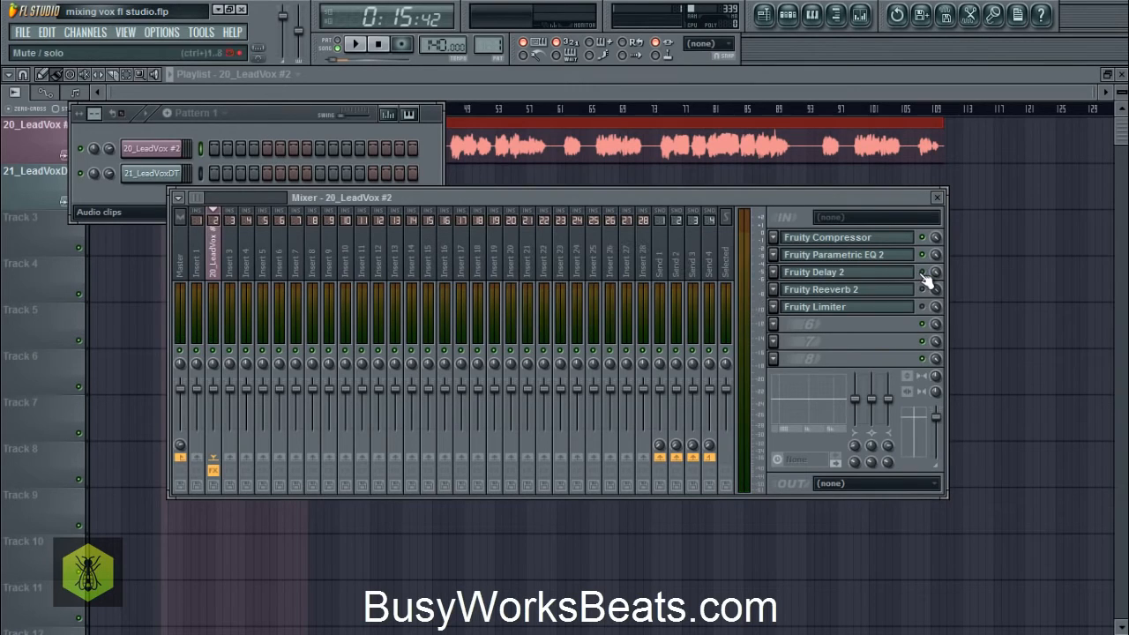
key(space)
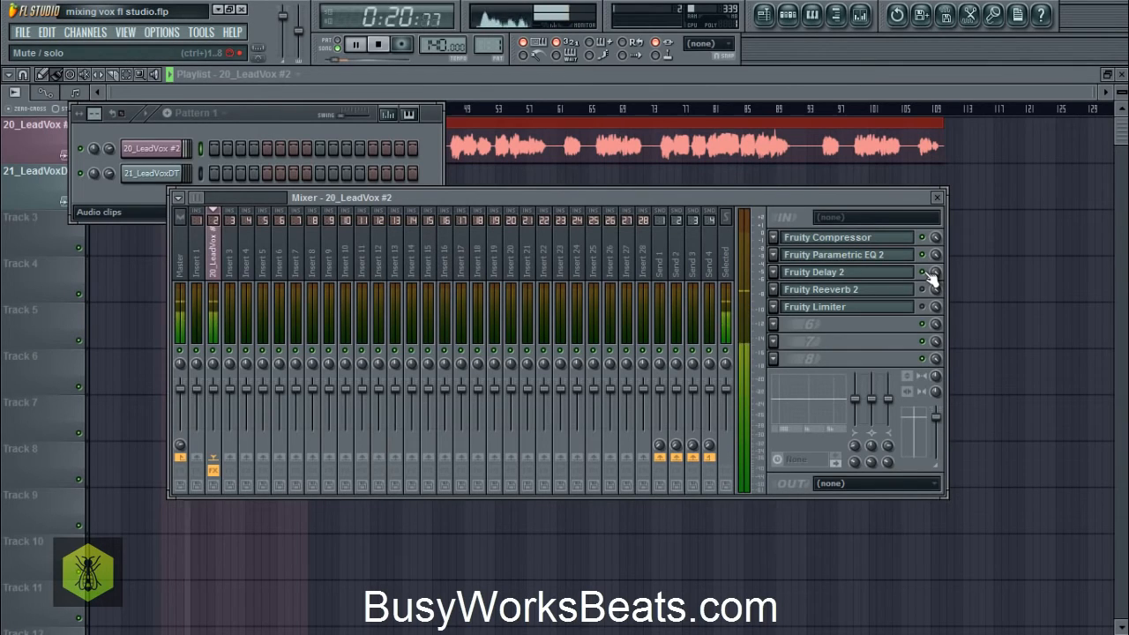
key(space)
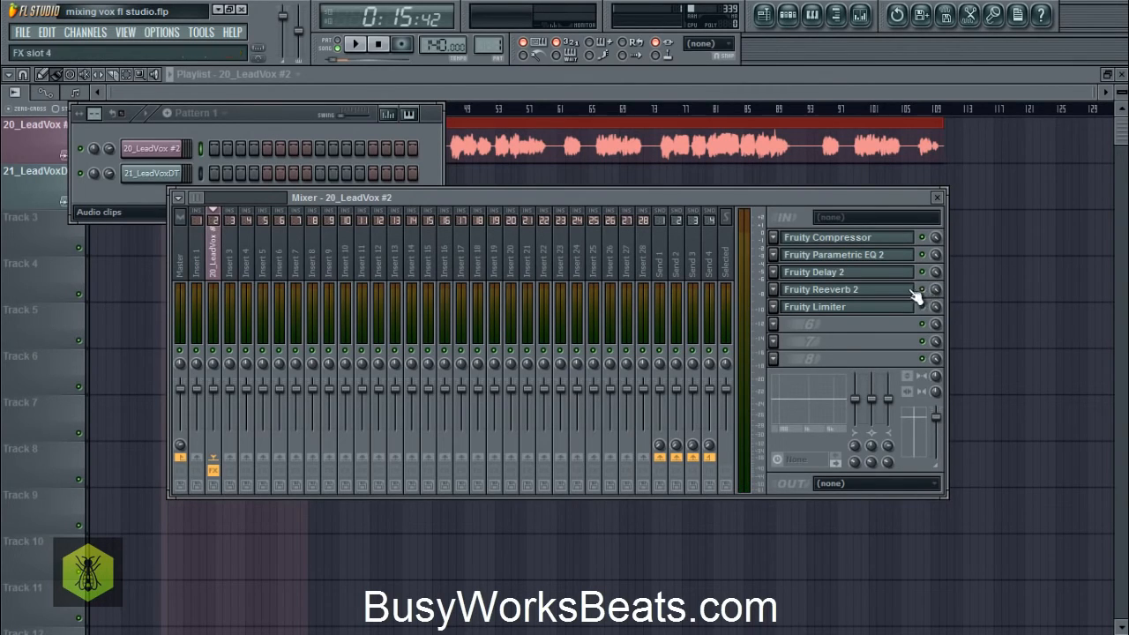
- Load The Venue preset in Fruity Reeverb 2 and lower its wet level while auditioning the vocal with and without reverb
click(904, 292)
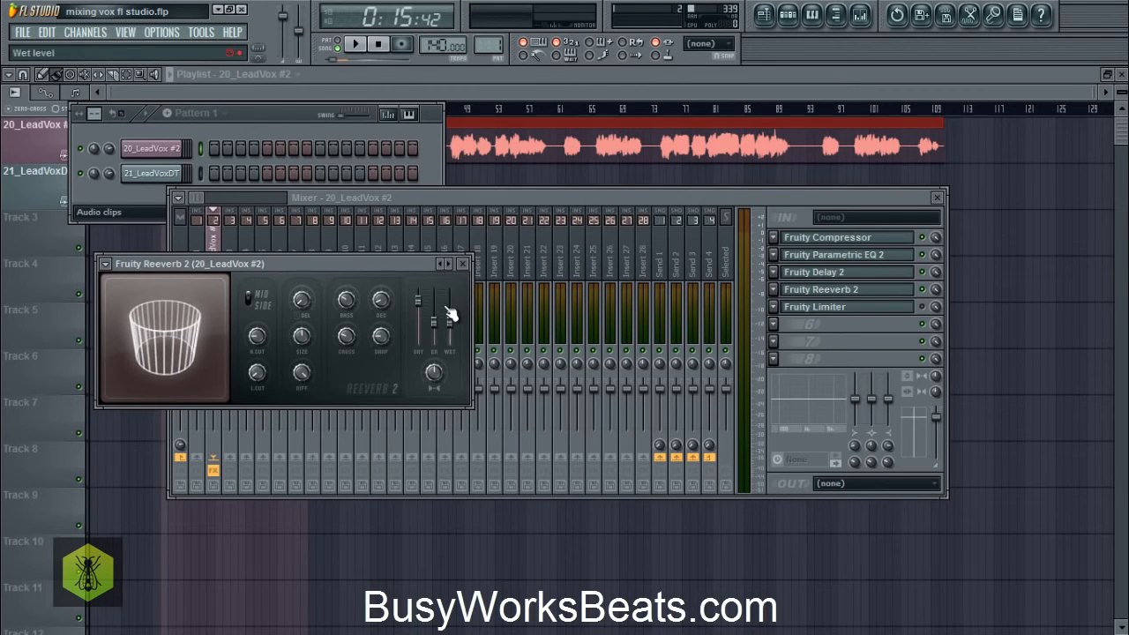
right_click(449, 265)
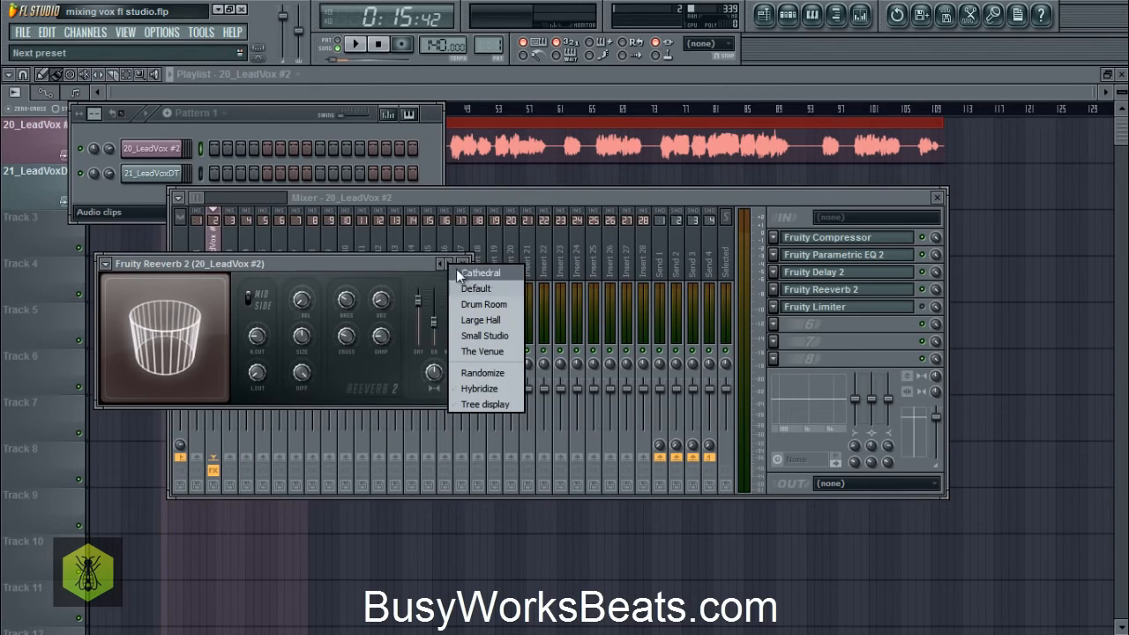
click(492, 354)
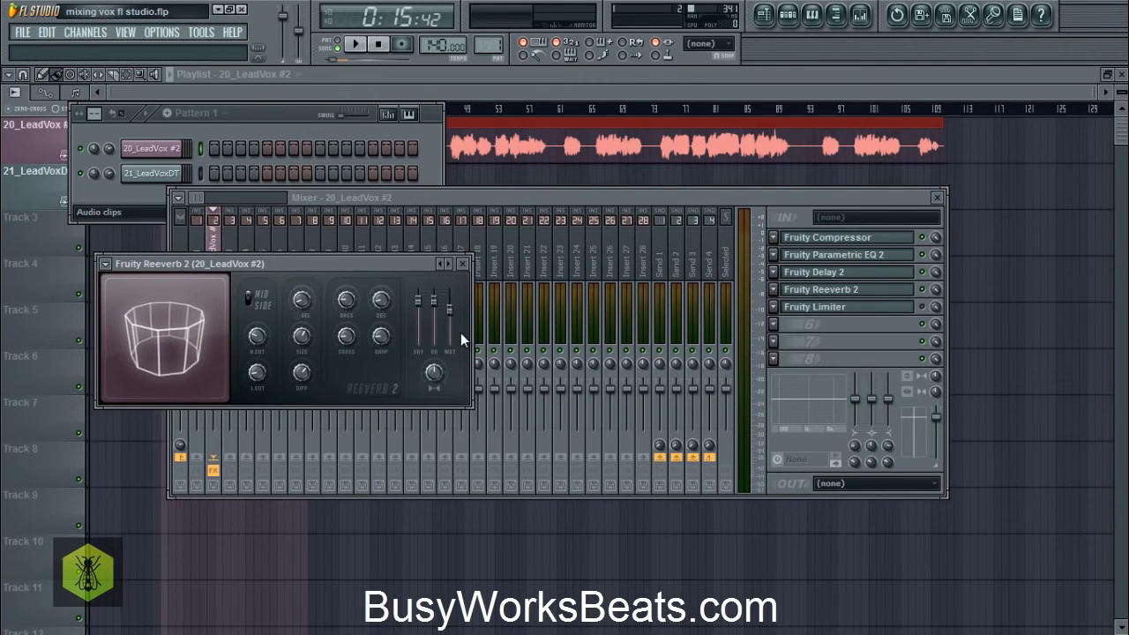
key(space)
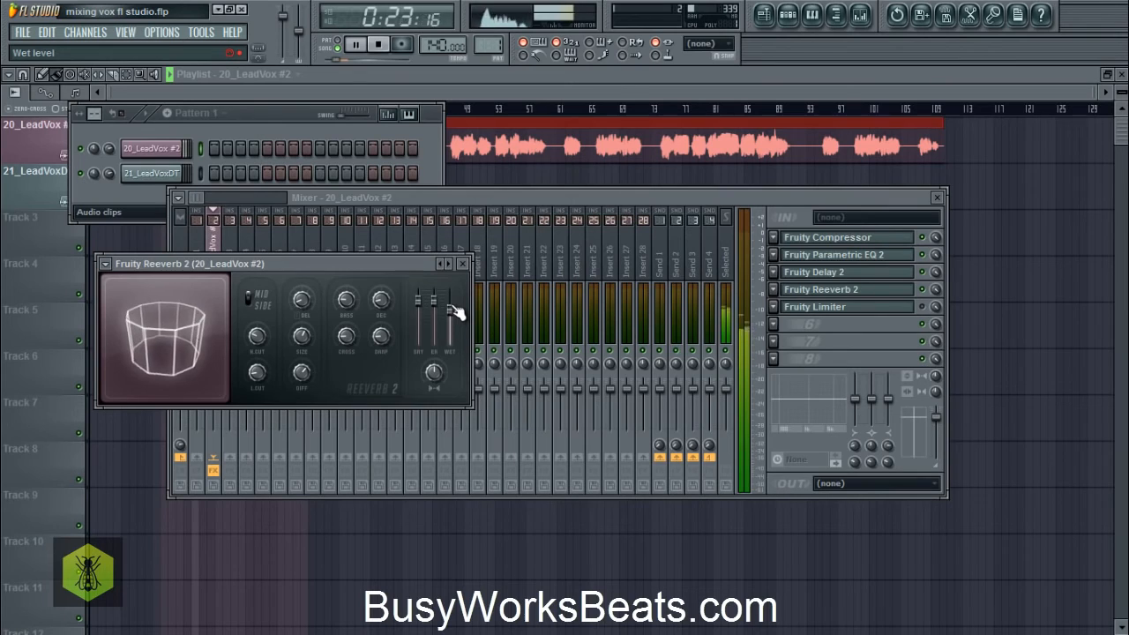
drag(455, 313, 439, 376)
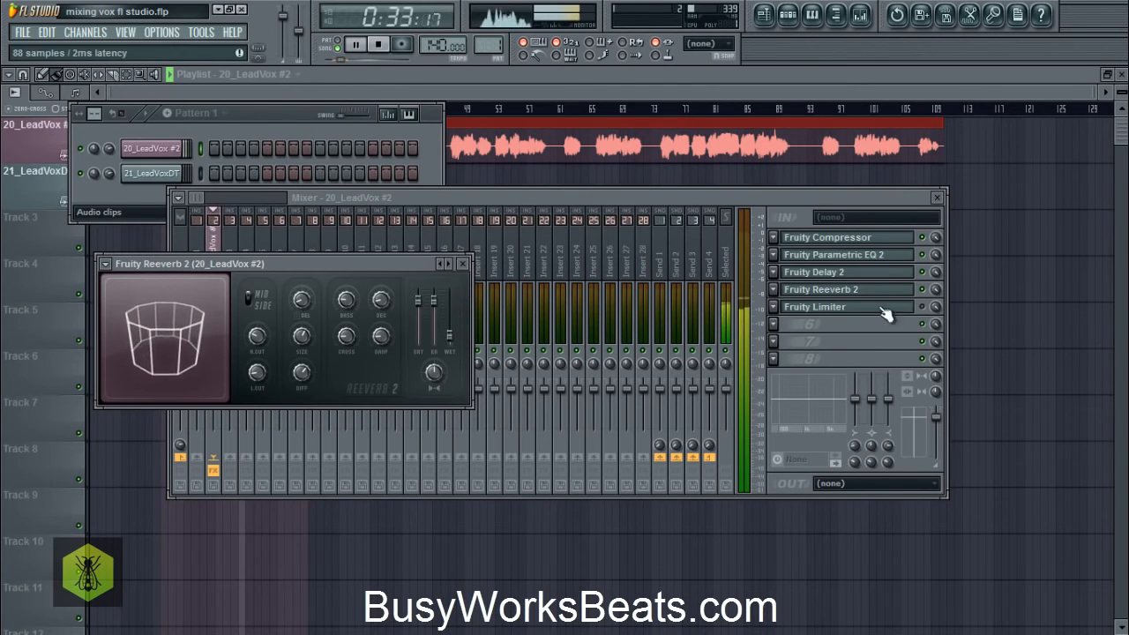
click(926, 291)
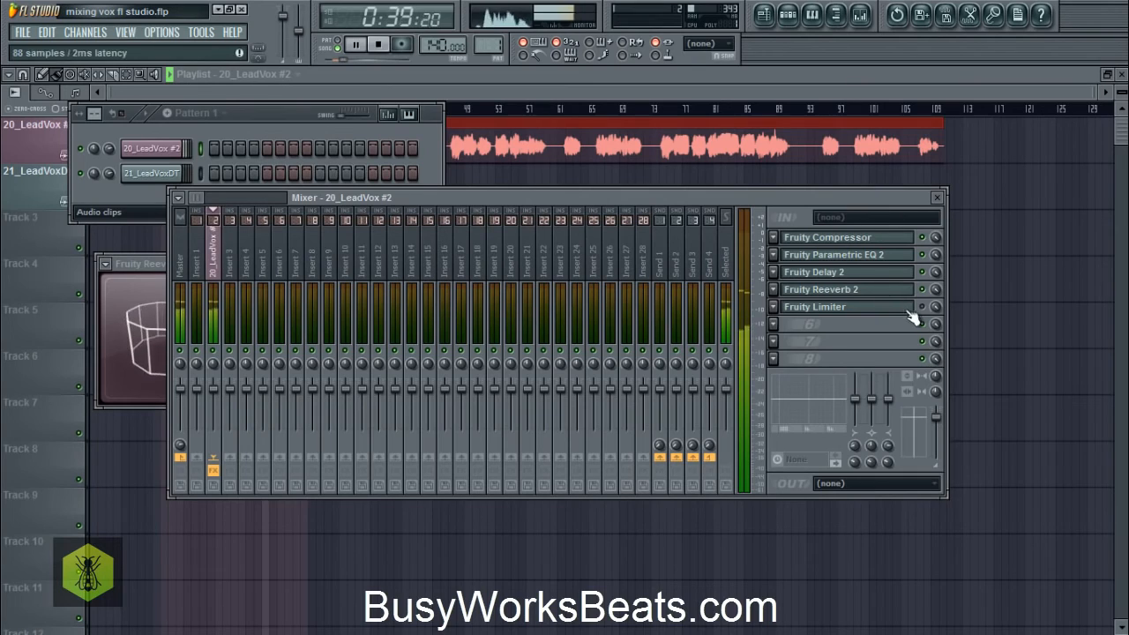
key(space)
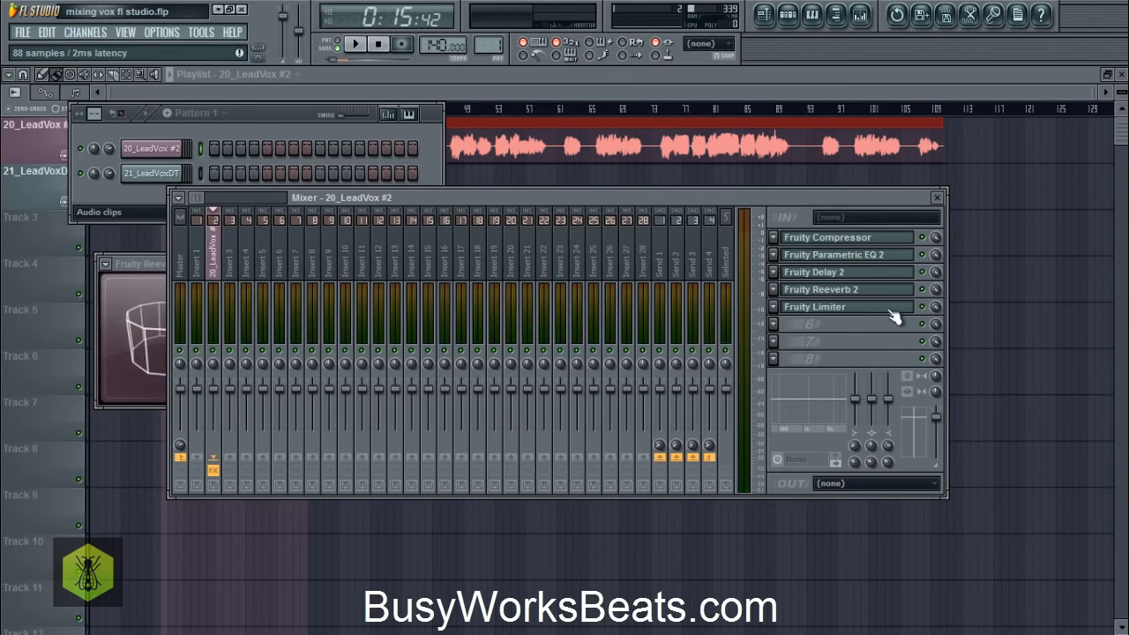
- Open Fruity Limiter on the lead vocal and set its ceiling to -1.0 dB
click(885, 308)
drag(884, 309, 939, 200)
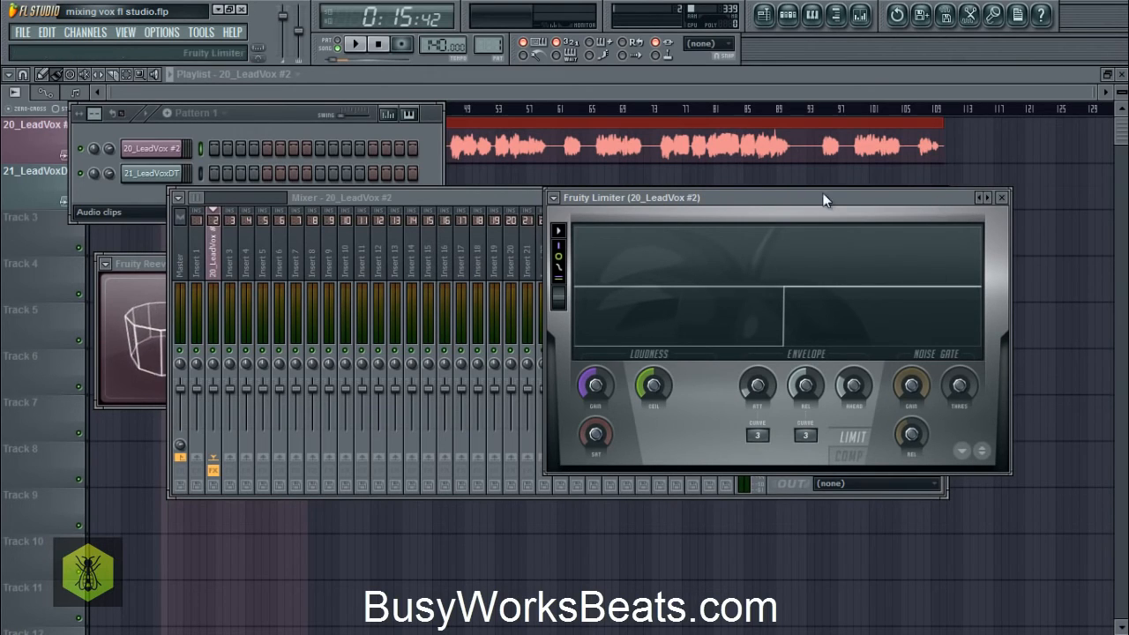
drag(823, 199, 824, 186)
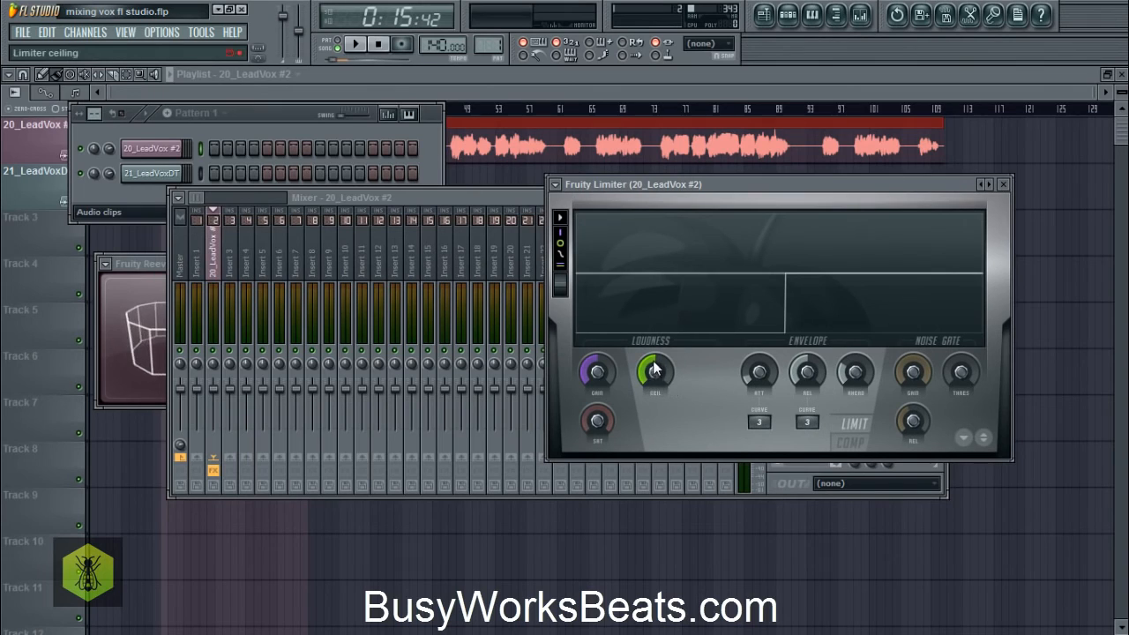
drag(654, 371, 652, 383)
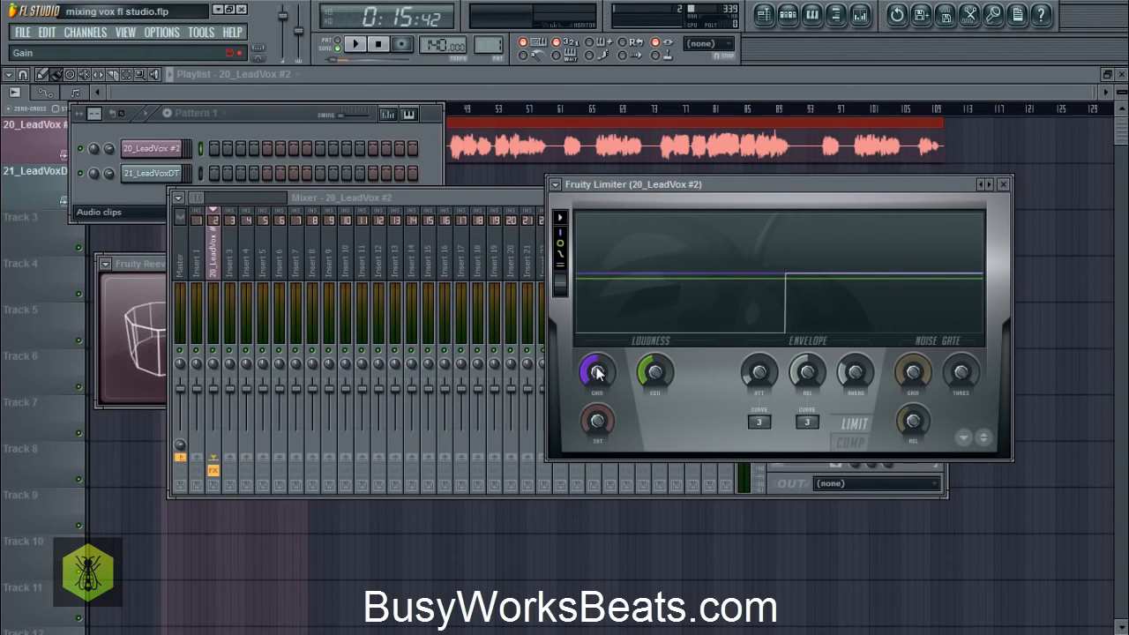
drag(656, 363, 655, 369)
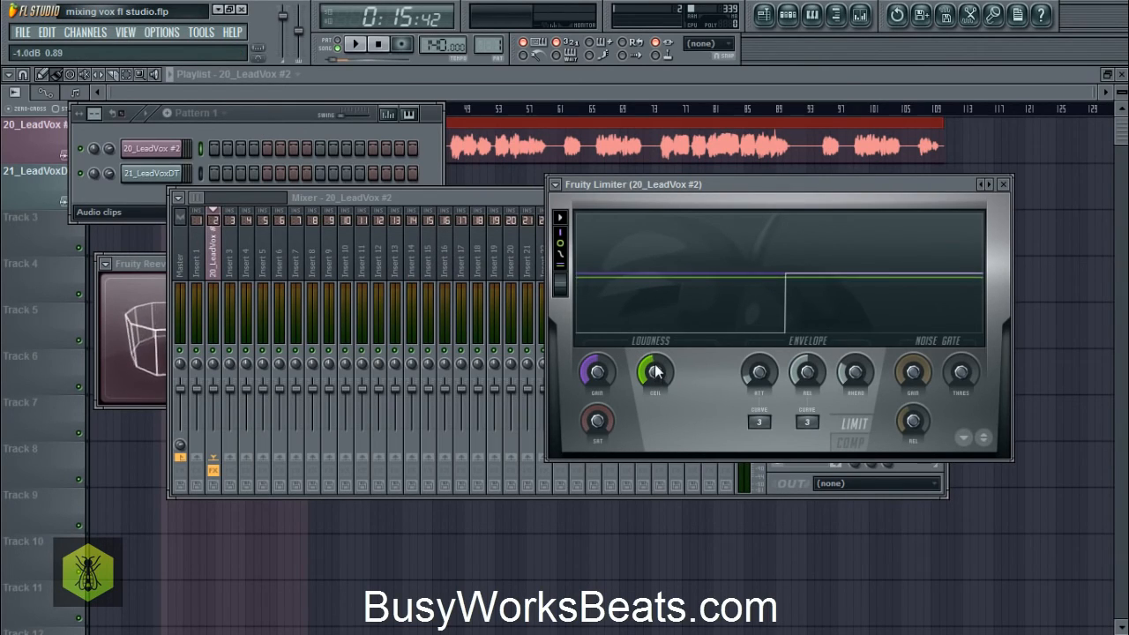
- Raise the limiter gain during playback, trying 9.0 dB and backing it off by ear, and close the limiter
key(space)
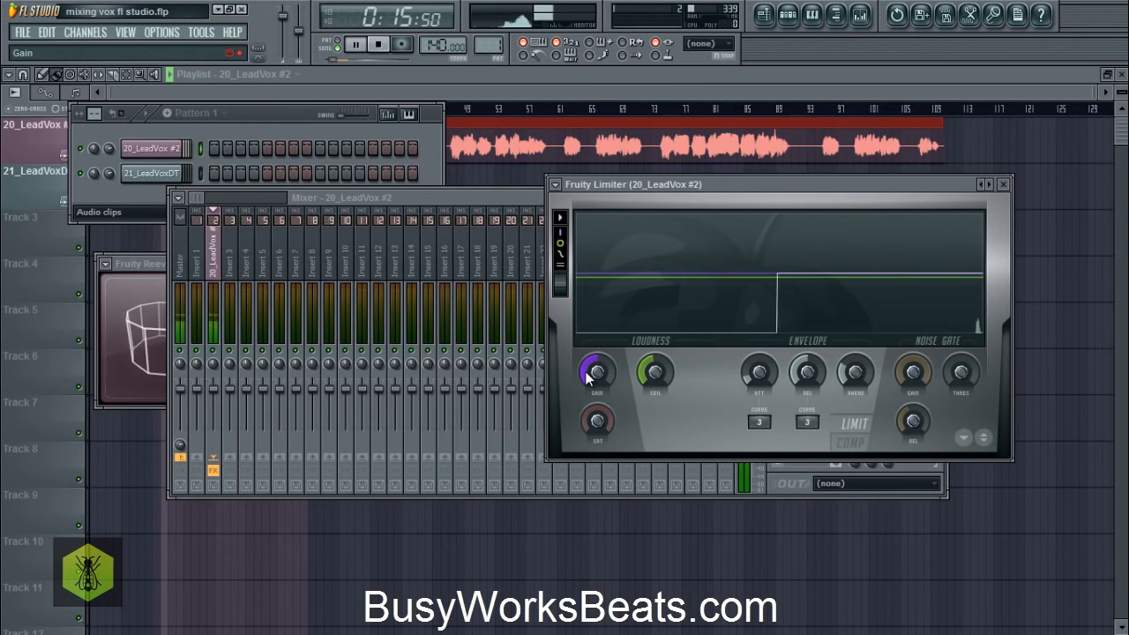
drag(593, 369, 635, 267)
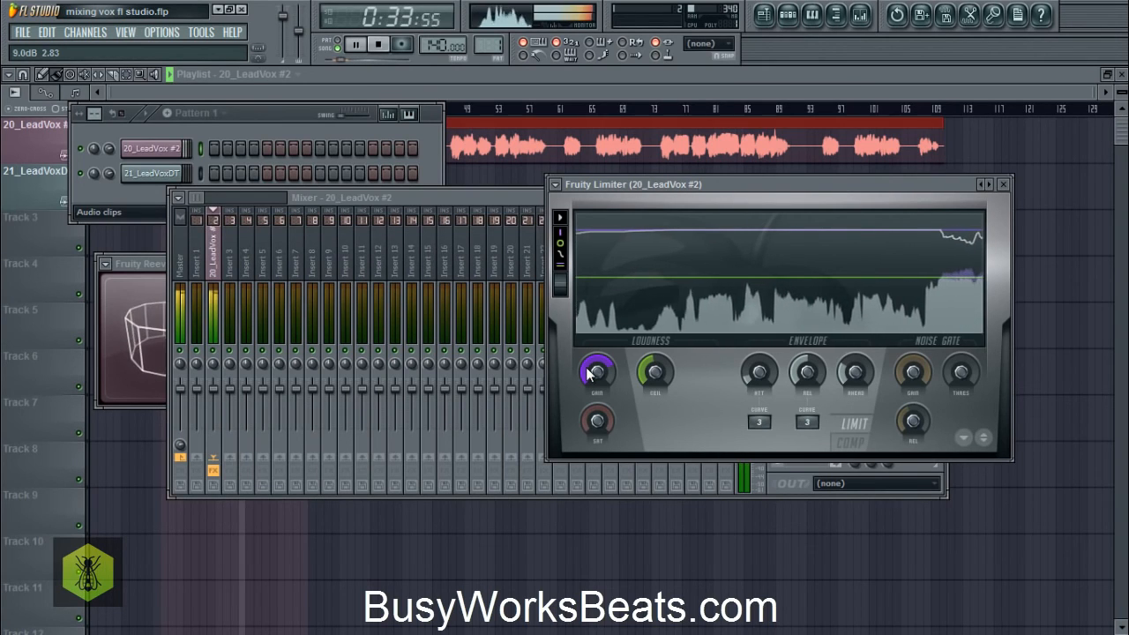
drag(589, 373, 594, 398)
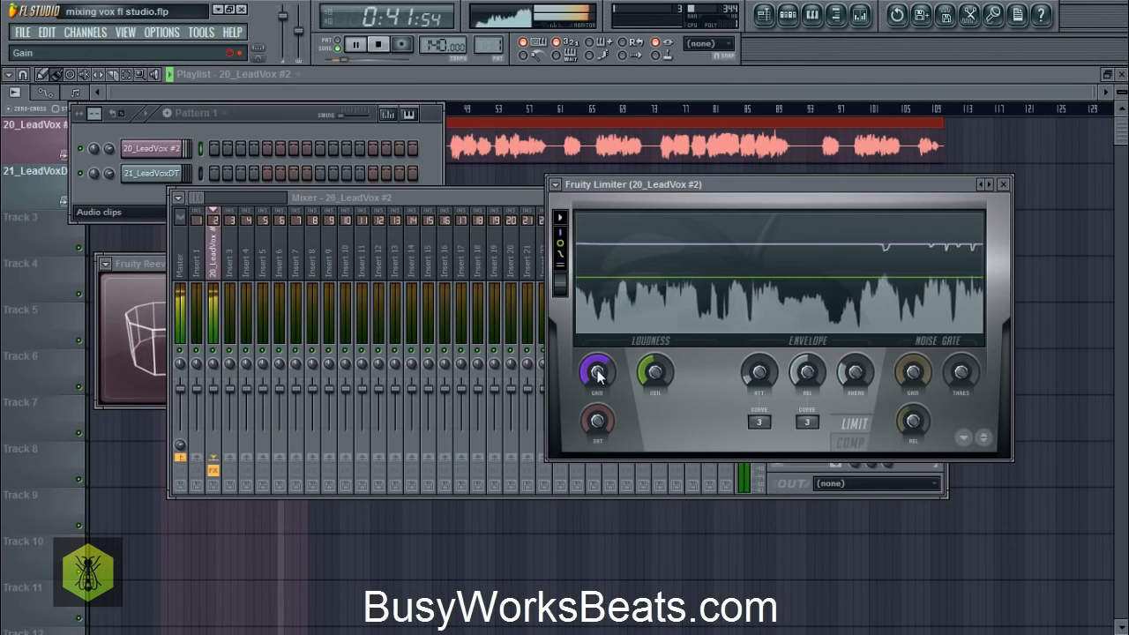
drag(604, 382, 597, 370)
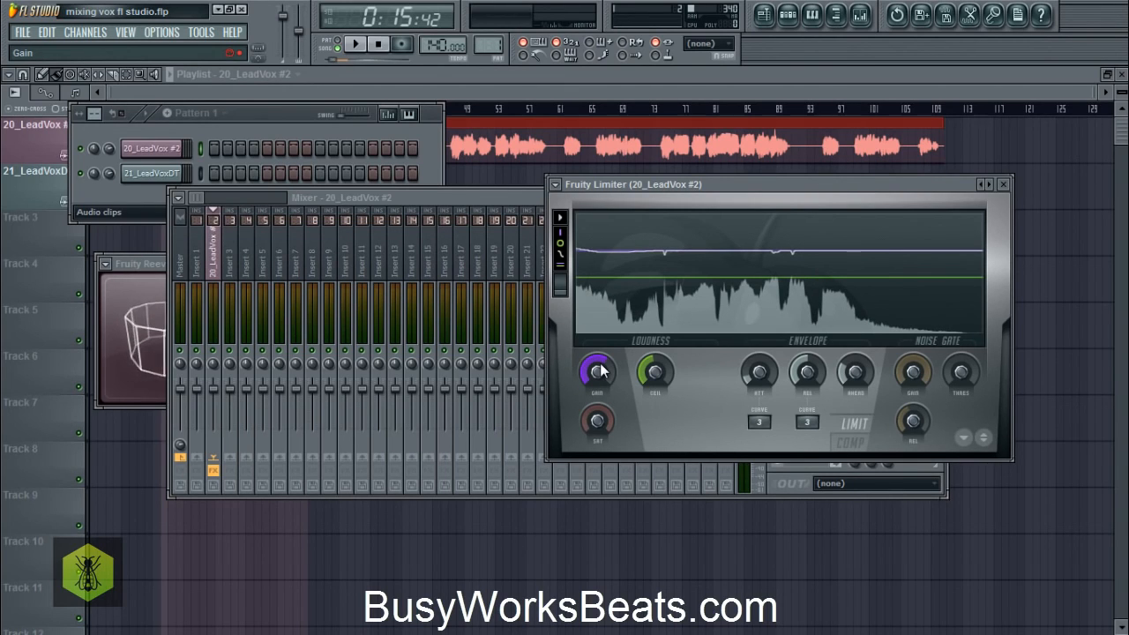
click(1002, 184)
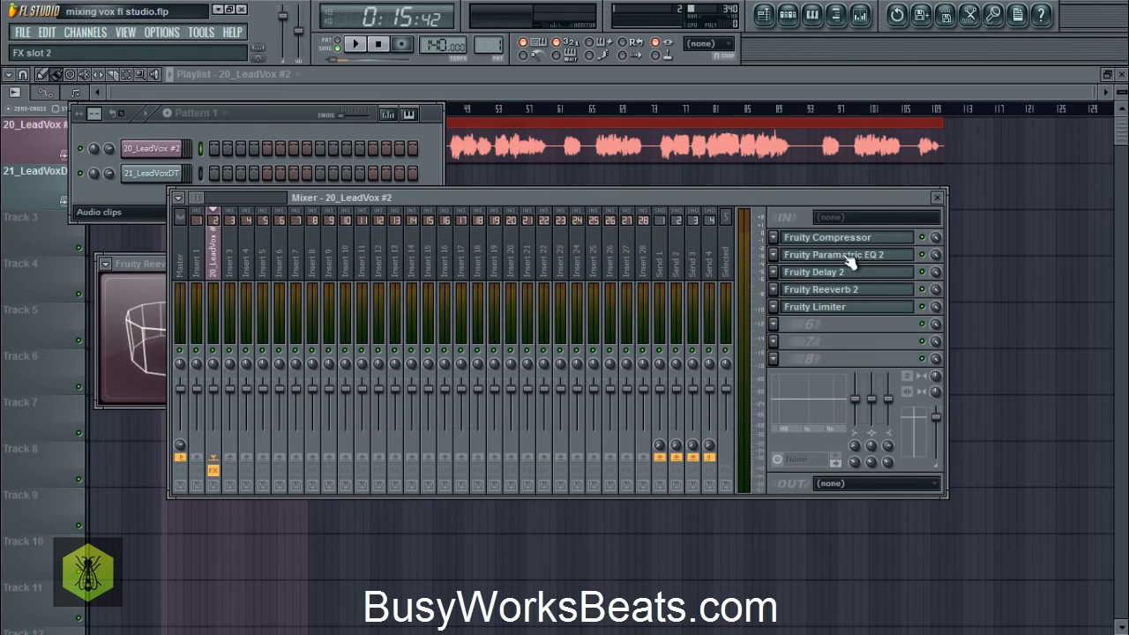